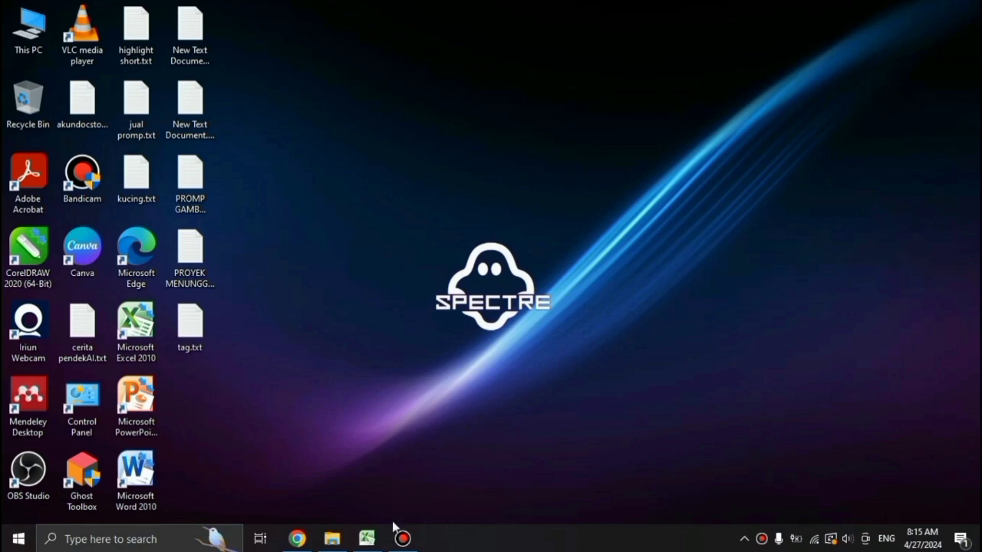
Step: Bring up the CONTOH SOAL 1 ticket workbook and widen column B to 15.71
{"action": "left_click", "coordinate": [367, 539]}
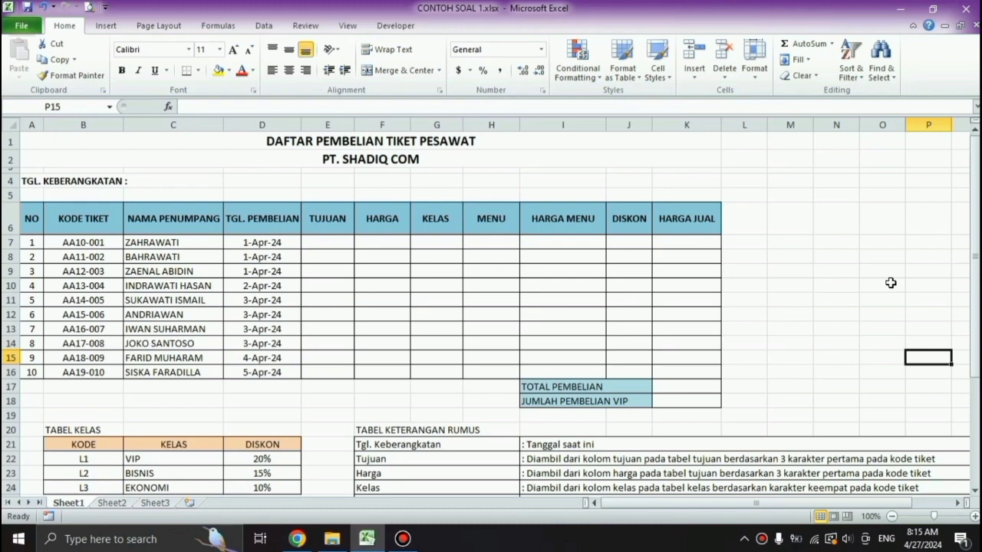
{"action": "left_click", "coordinate": [164, 182]}
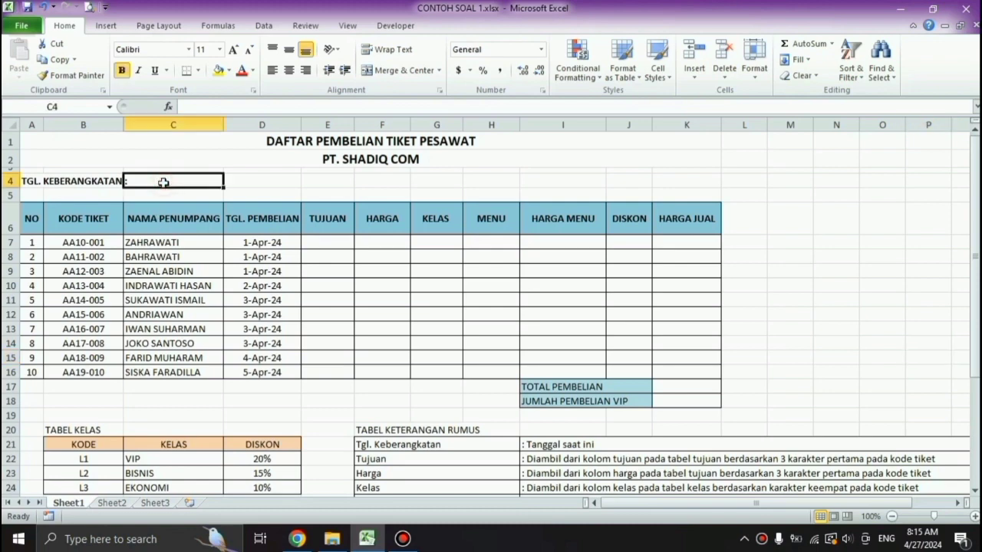
{"action": "left_click", "coordinate": [259, 182]}
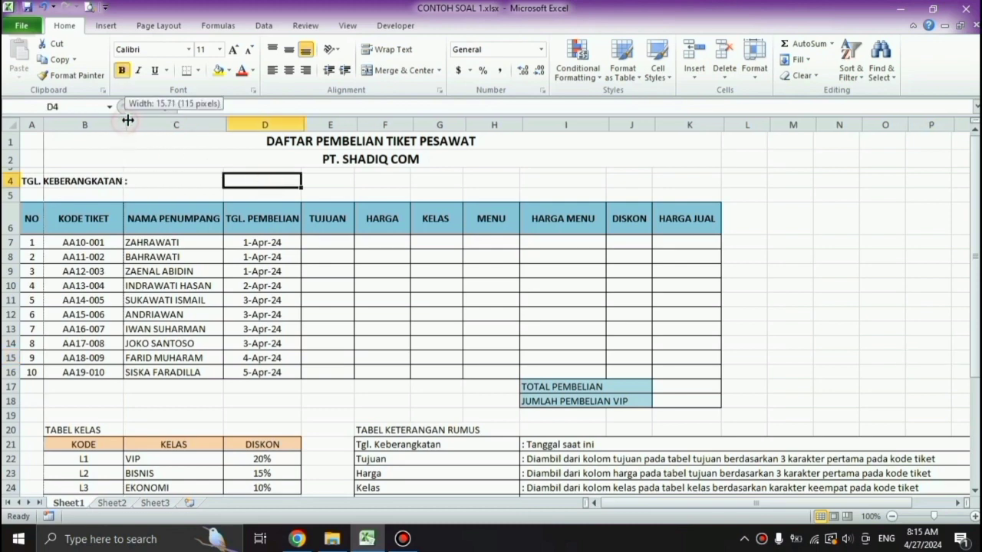
{"action": "left_click_drag", "start_coordinate": [123, 121], "coordinate": [130, 121]}
{"action": "left_click", "coordinate": [163, 170]}
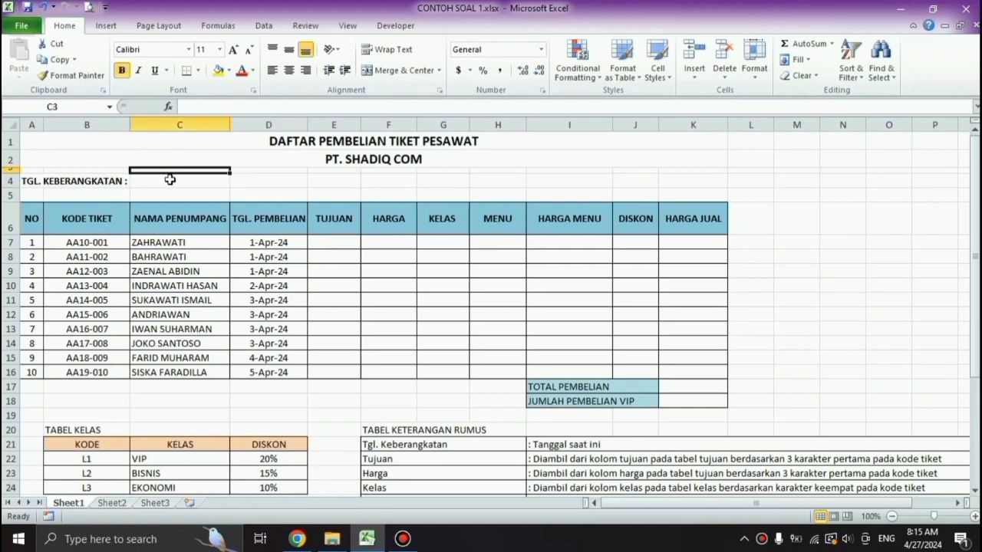
{"action": "left_click", "coordinate": [167, 181]}
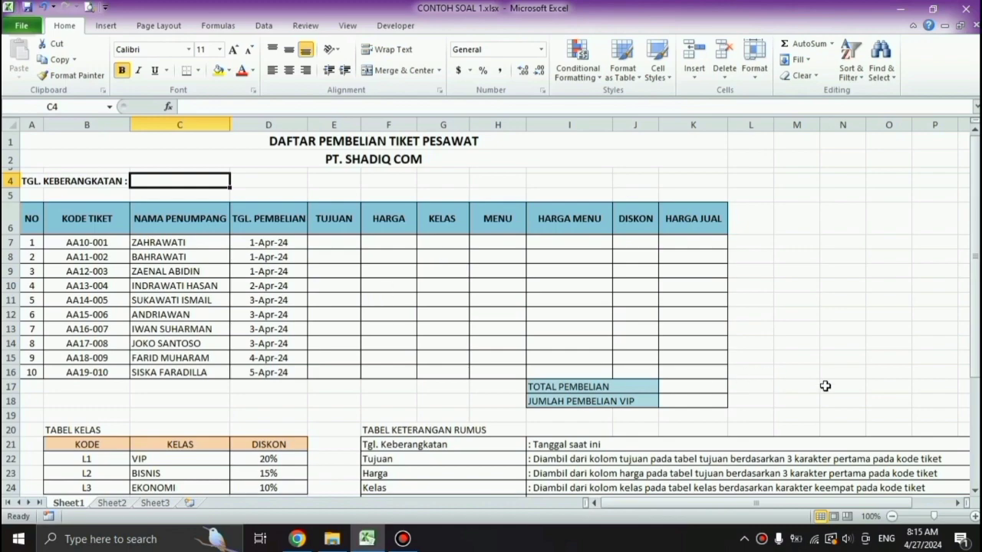
{"action": "scroll", "coordinate": [821, 384], "scroll_direction": "down", "scroll_amount": 3}
{"action": "scroll", "coordinate": [817, 384], "scroll_direction": "down", "scroll_amount": 2}
{"action": "scroll", "coordinate": [817, 384], "scroll_direction": "down", "scroll_amount": 2}
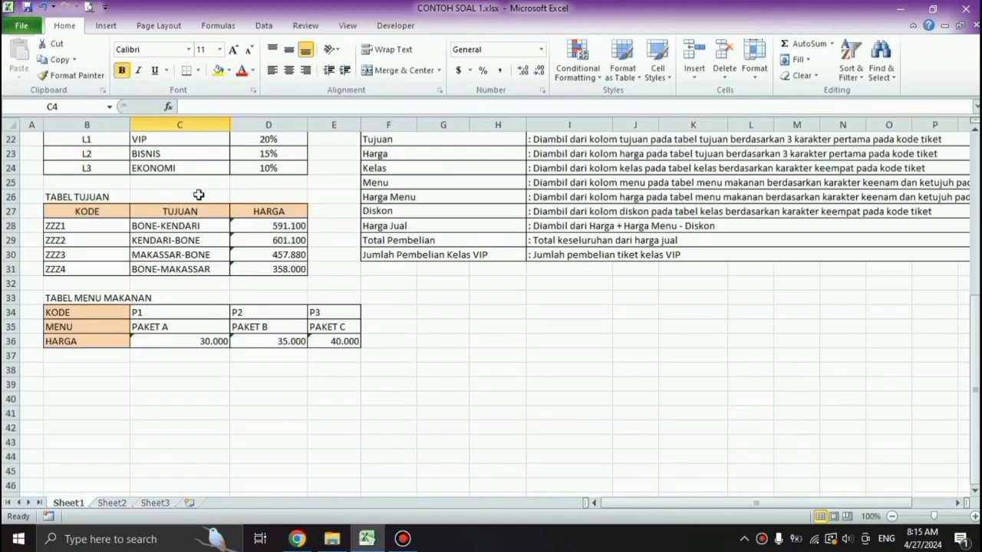
{"action": "scroll", "coordinate": [288, 257], "scroll_direction": "up", "scroll_amount": 1}
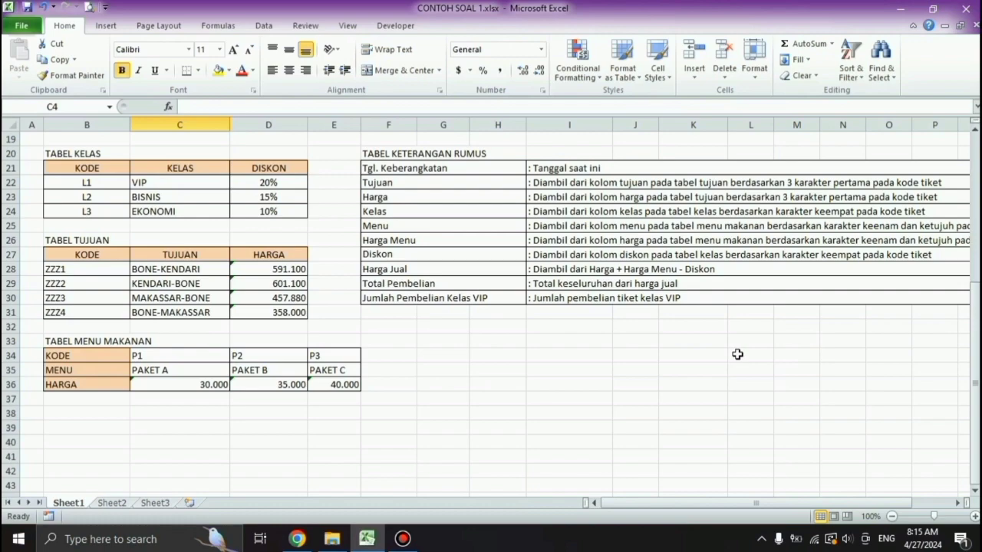
{"action": "scroll", "coordinate": [737, 355], "scroll_direction": "up", "scroll_amount": 4}
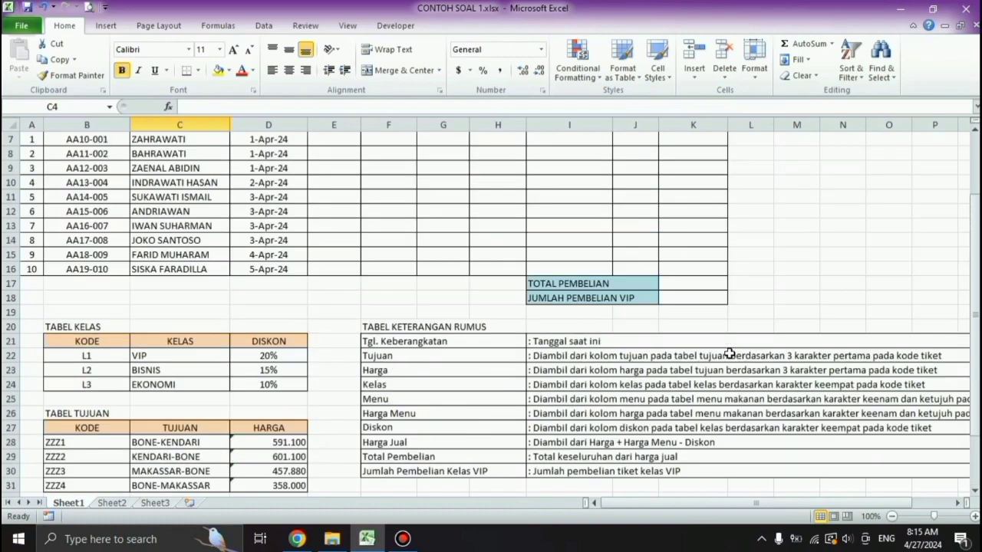
{"action": "scroll", "coordinate": [730, 354], "scroll_direction": "up", "scroll_amount": 2}
{"action": "left_click", "coordinate": [891, 304]}
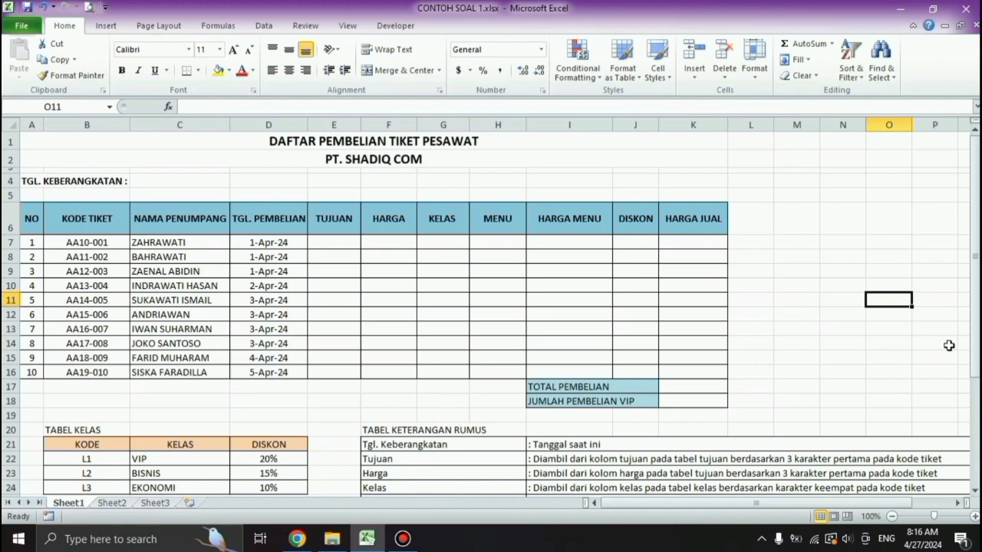
Step: Check today's date on the system calendar before filling the departure date
{"action": "left_click", "coordinate": [169, 182]}
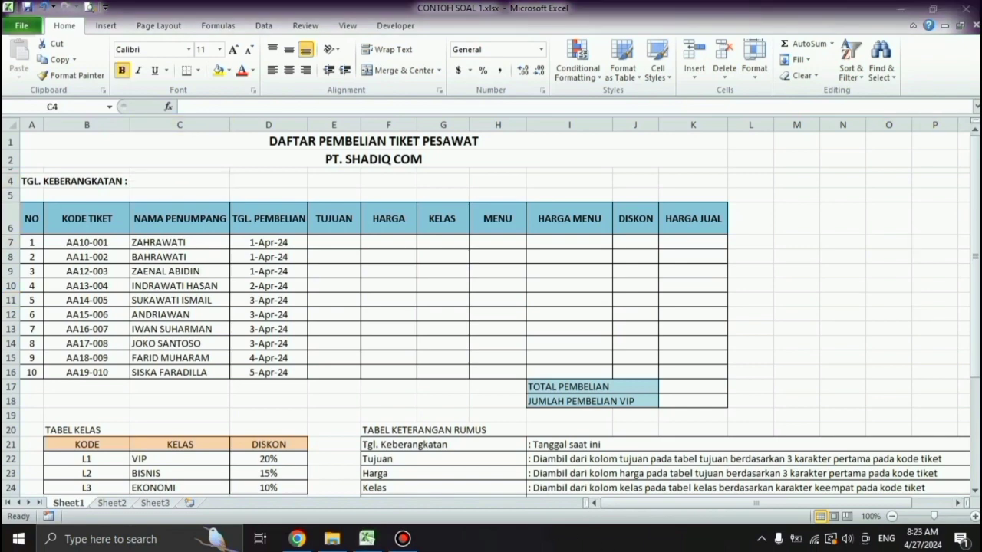
{"action": "left_click", "coordinate": [921, 538]}
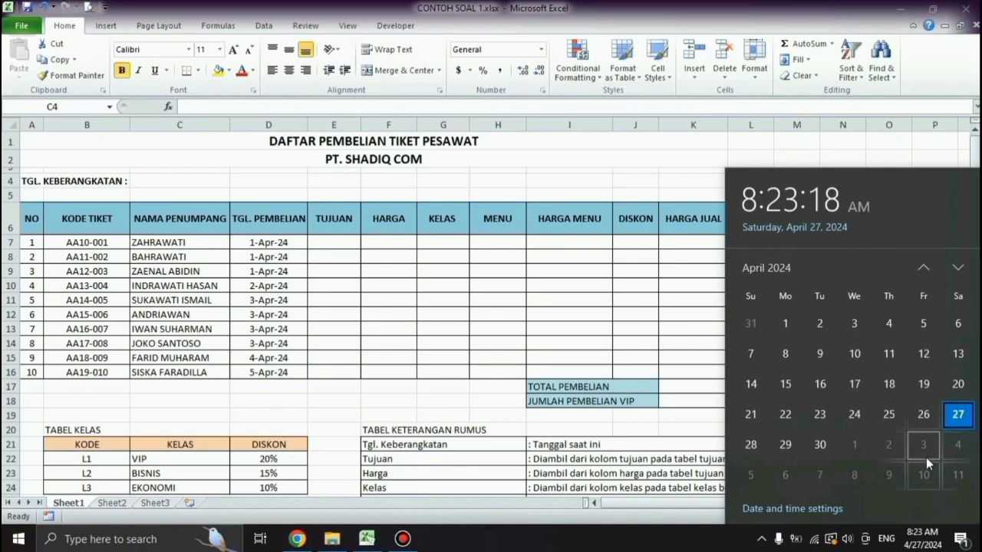
{"action": "left_click", "coordinate": [634, 151]}
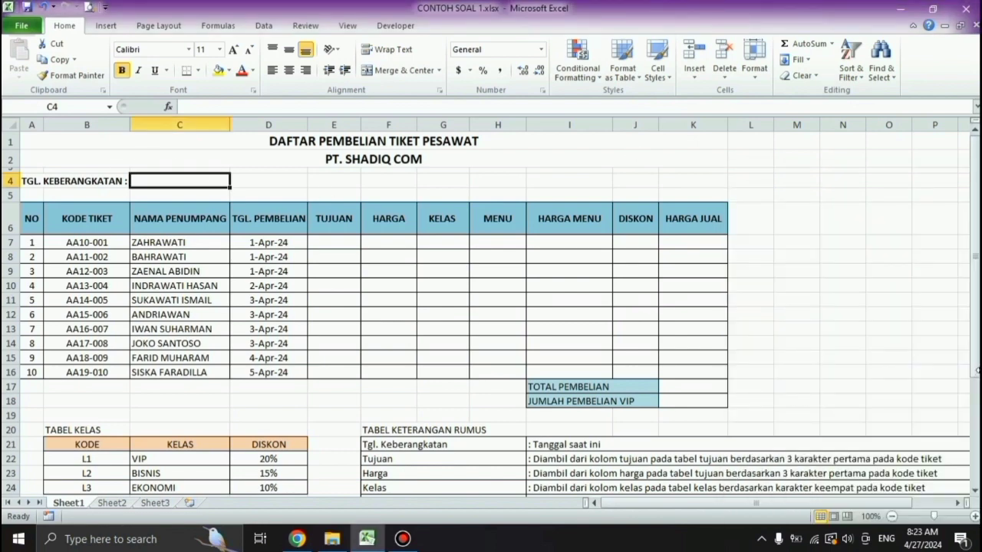
{"action": "left_click", "coordinate": [951, 354]}
Step: Enter =TODAY() in C4 so the departure date shows 4/27/2024
{"action": "left_click", "coordinate": [178, 186]}
{"action": "type", "text": "="}
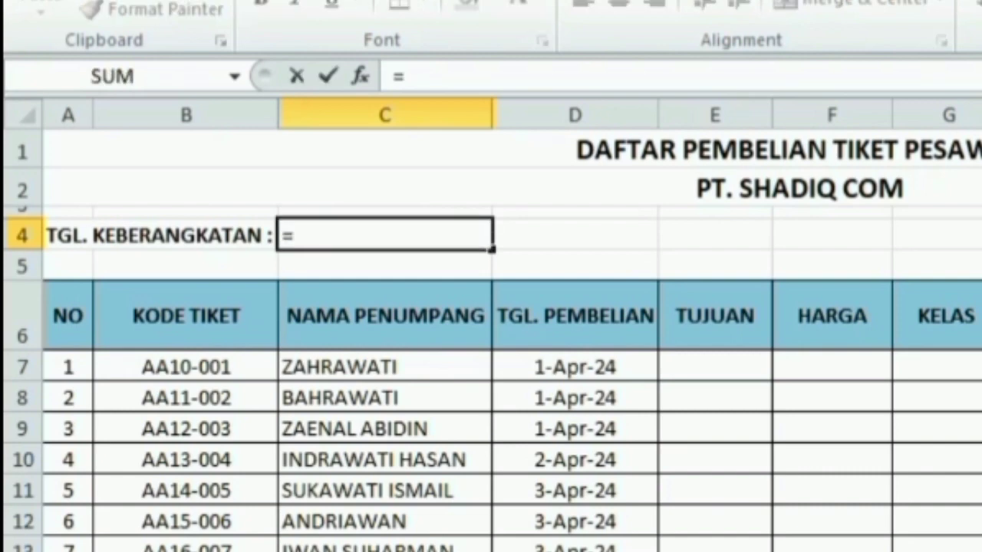
{"action": "type", "text": "TODAY"}
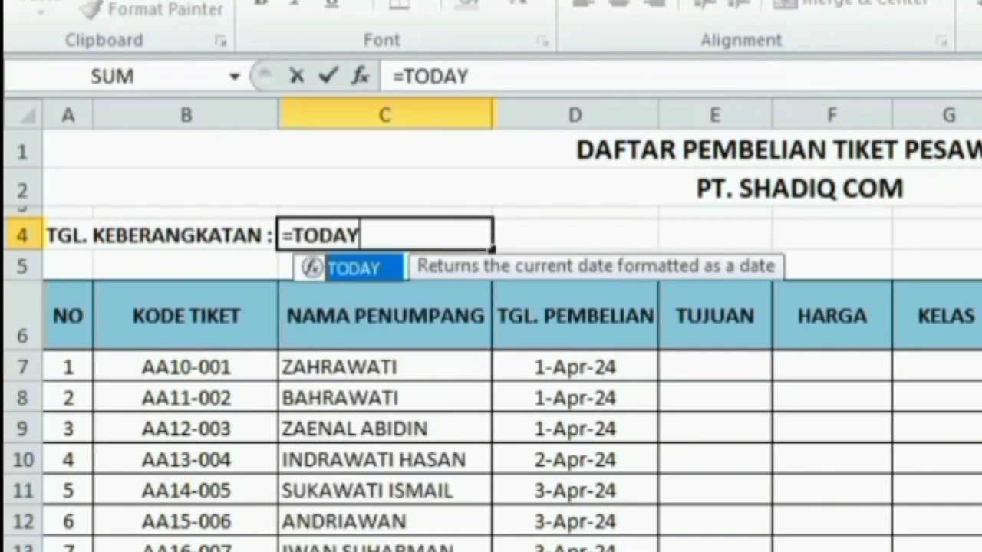
{"action": "type", "text": "()"}
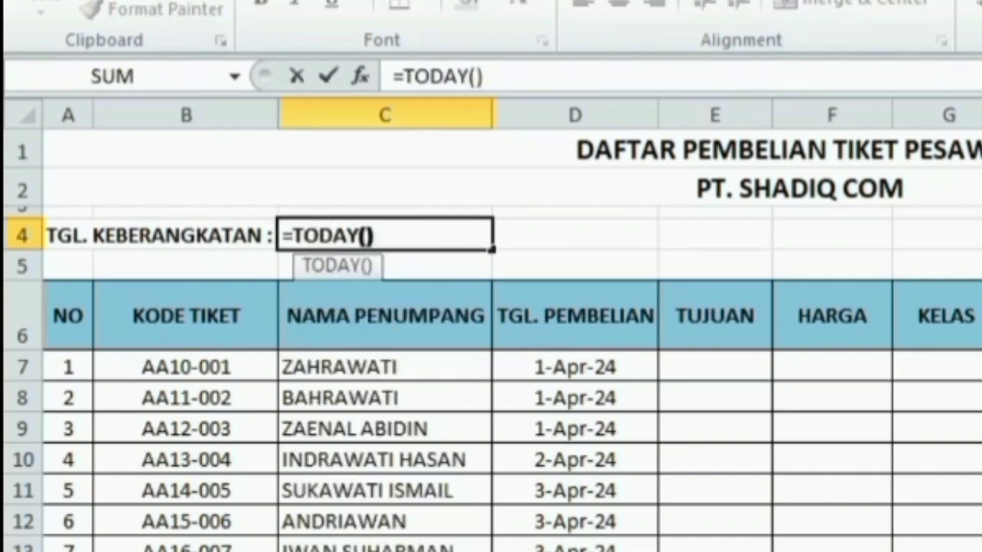
{"action": "key", "text": "Return"}
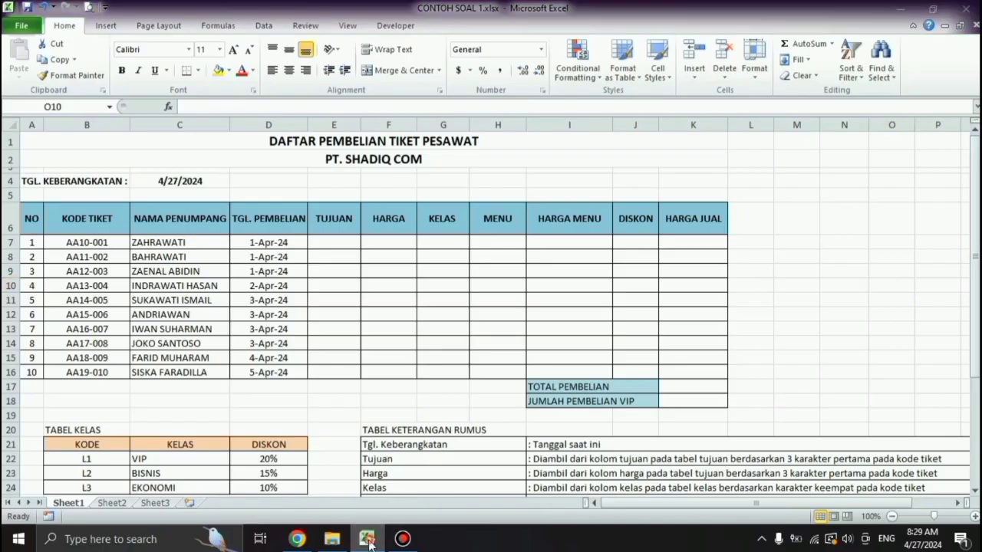
{"action": "left_click", "coordinate": [368, 539]}
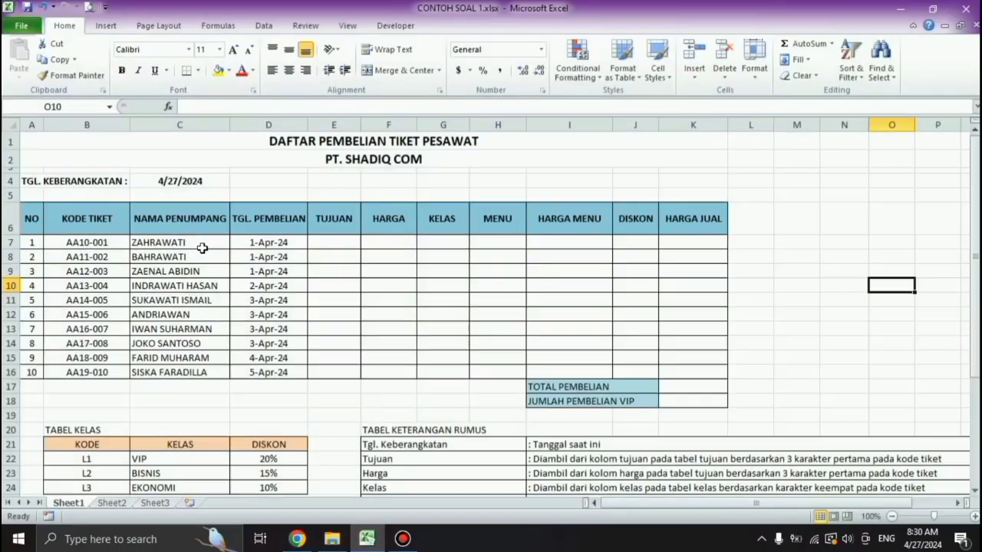
Step: Format C4 with the Indonesian long date style so it reads 27 April 2024
{"action": "left_click", "coordinate": [181, 183]}
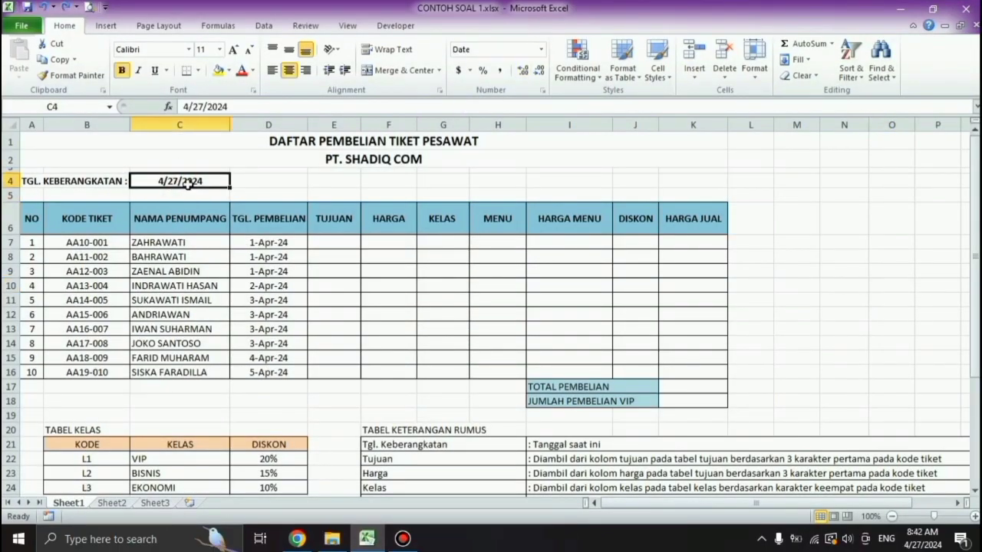
{"action": "right_click", "coordinate": [187, 182]}
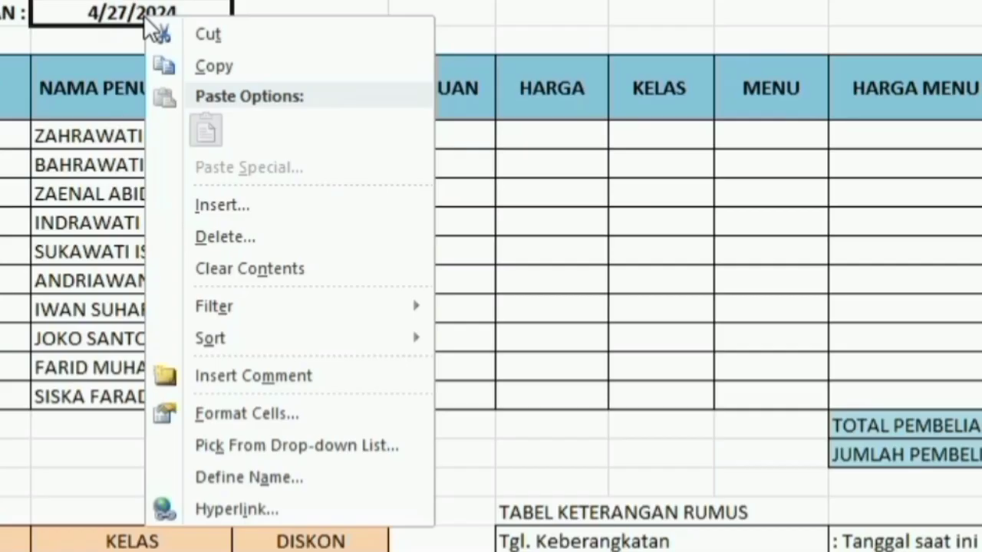
{"action": "left_click", "coordinate": [247, 413]}
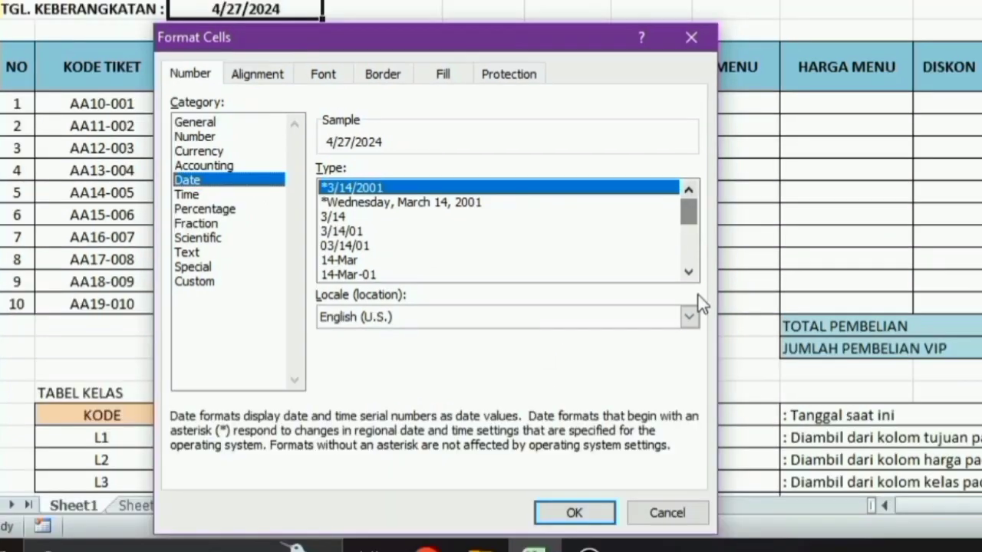
{"action": "left_click", "coordinate": [688, 317]}
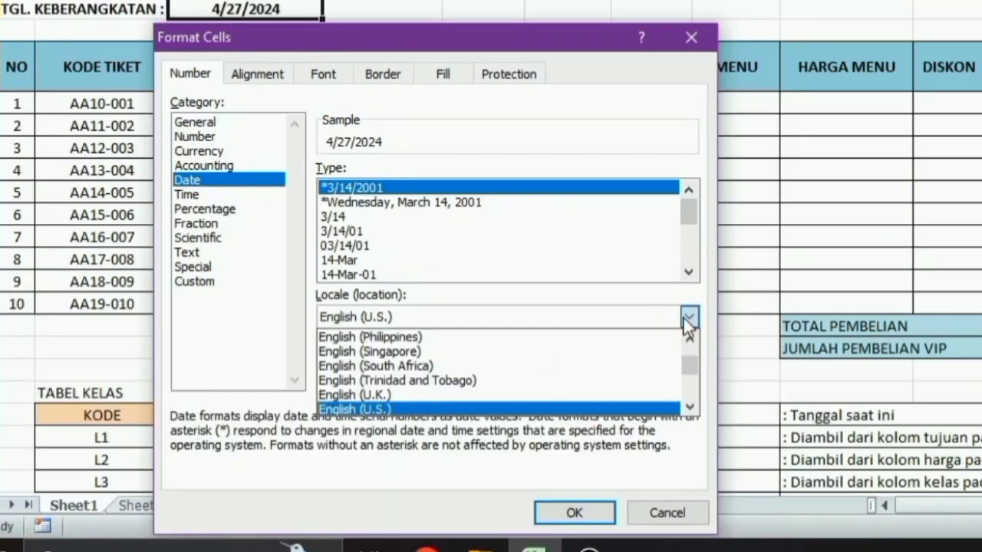
{"action": "scroll", "coordinate": [642, 355], "scroll_direction": "down", "scroll_amount": 4}
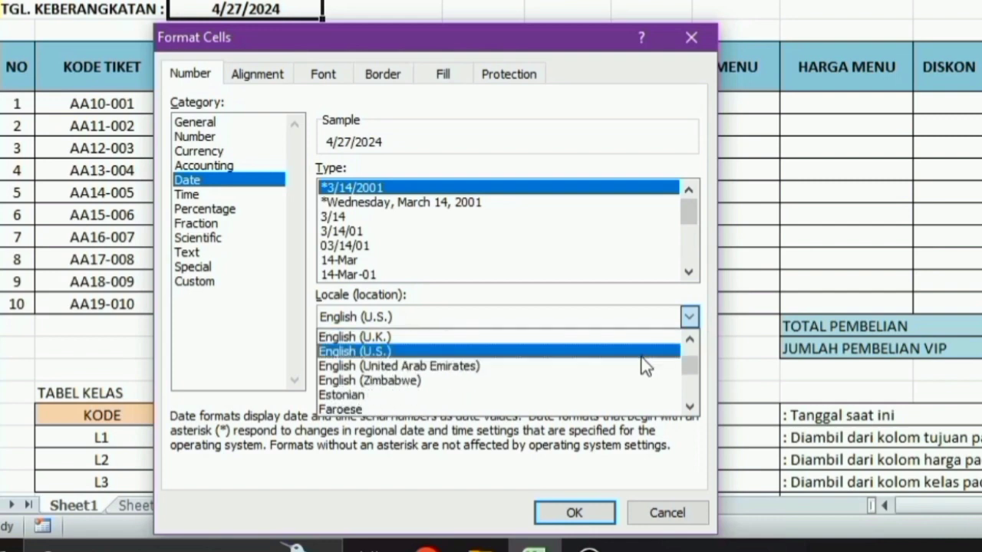
{"action": "scroll", "coordinate": [637, 360], "scroll_direction": "down", "scroll_amount": 2}
{"action": "scroll", "coordinate": [632, 361], "scroll_direction": "down", "scroll_amount": 1}
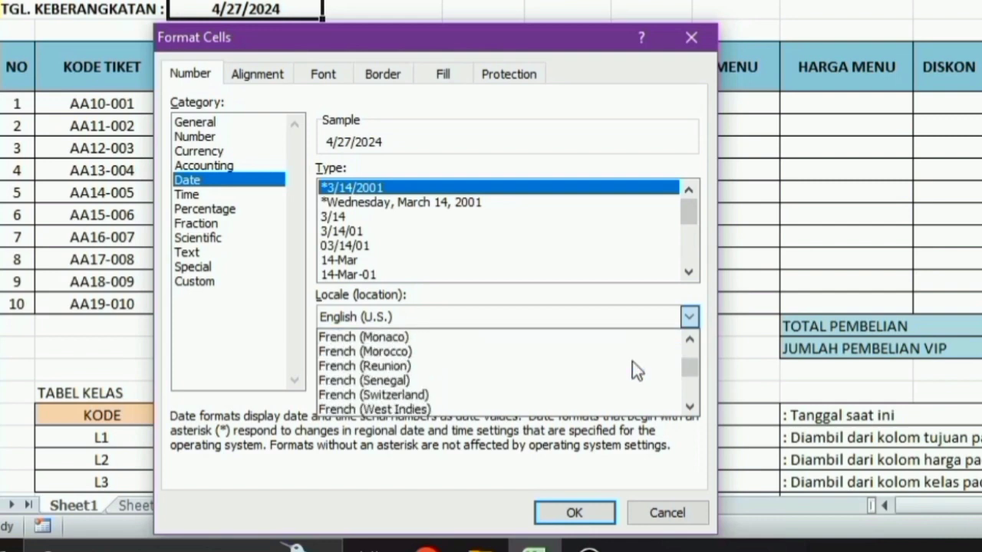
{"action": "scroll", "coordinate": [632, 361], "scroll_direction": "down", "scroll_amount": 3}
{"action": "scroll", "coordinate": [632, 361], "scroll_direction": "down", "scroll_amount": 2}
{"action": "scroll", "coordinate": [632, 362], "scroll_direction": "down", "scroll_amount": 3}
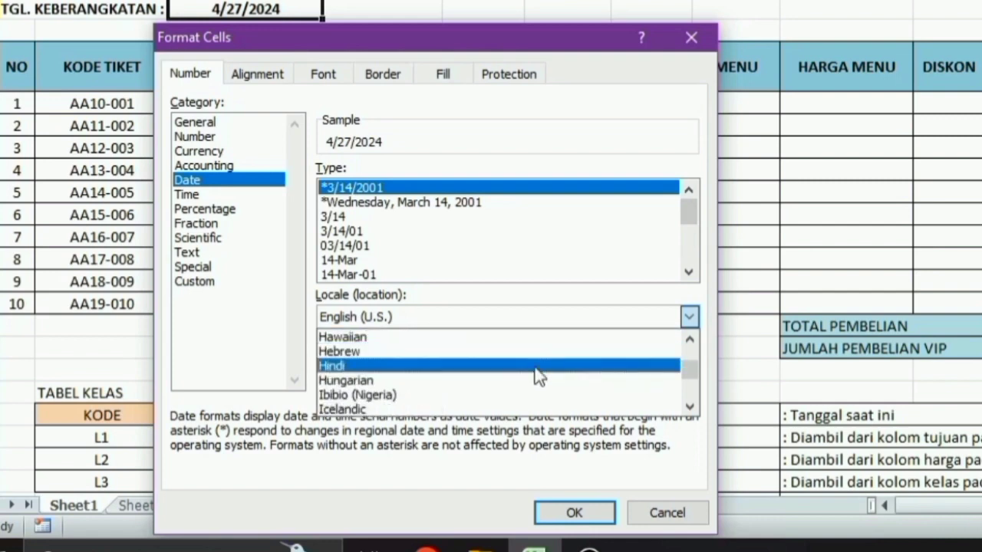
{"action": "scroll", "coordinate": [446, 382], "scroll_direction": "down", "scroll_amount": 1}
{"action": "scroll", "coordinate": [444, 373], "scroll_direction": "down", "scroll_amount": 2}
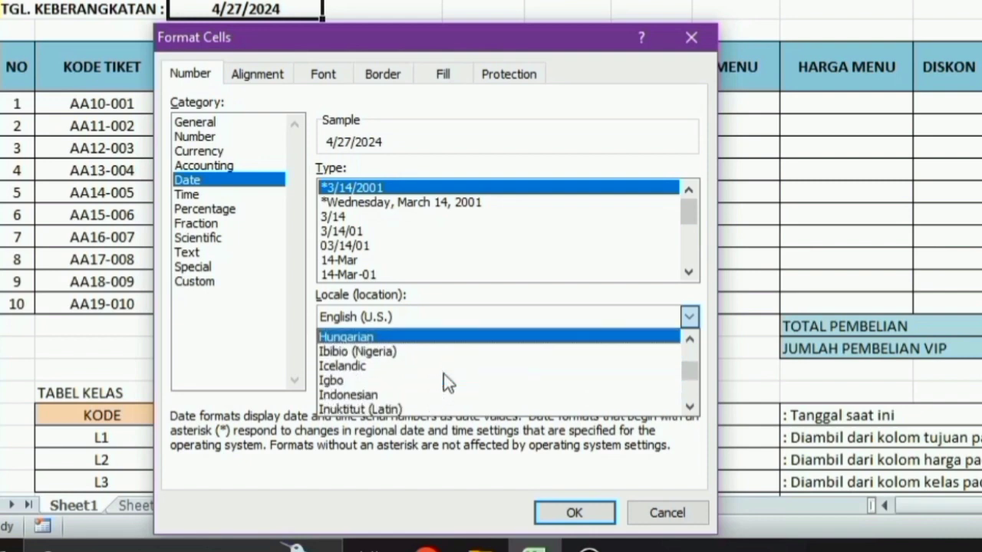
{"action": "scroll", "coordinate": [409, 371], "scroll_direction": "down", "scroll_amount": 2}
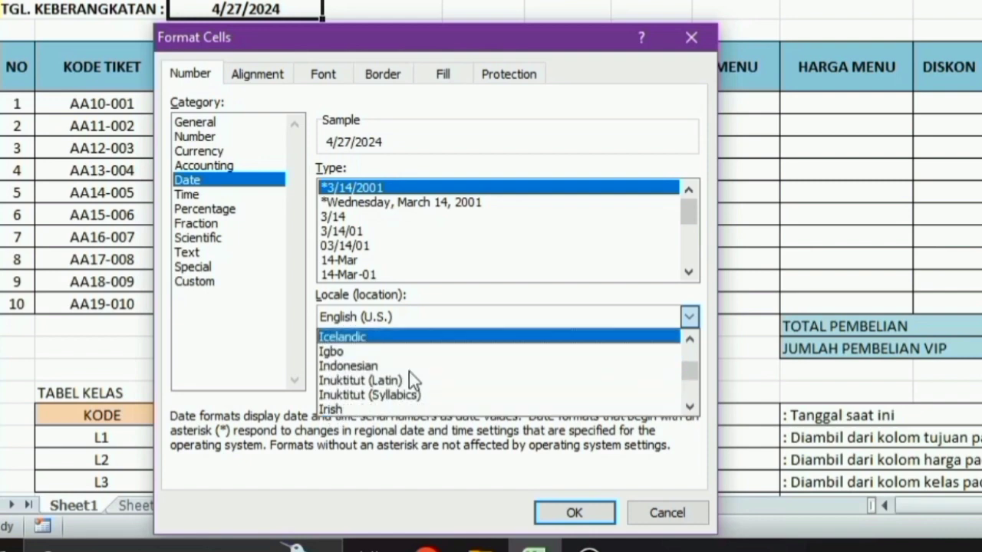
{"action": "left_click", "coordinate": [411, 372]}
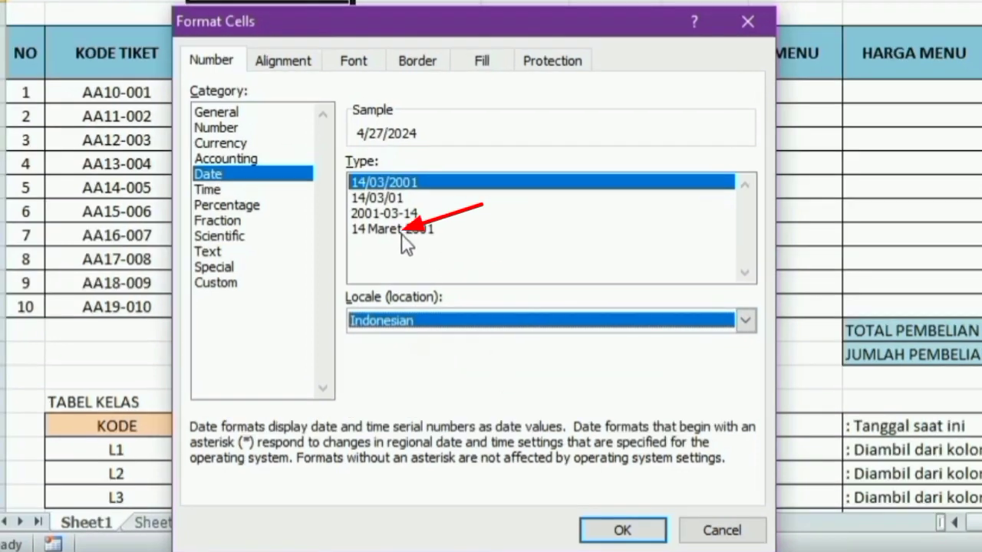
{"action": "left_click", "coordinate": [367, 233]}
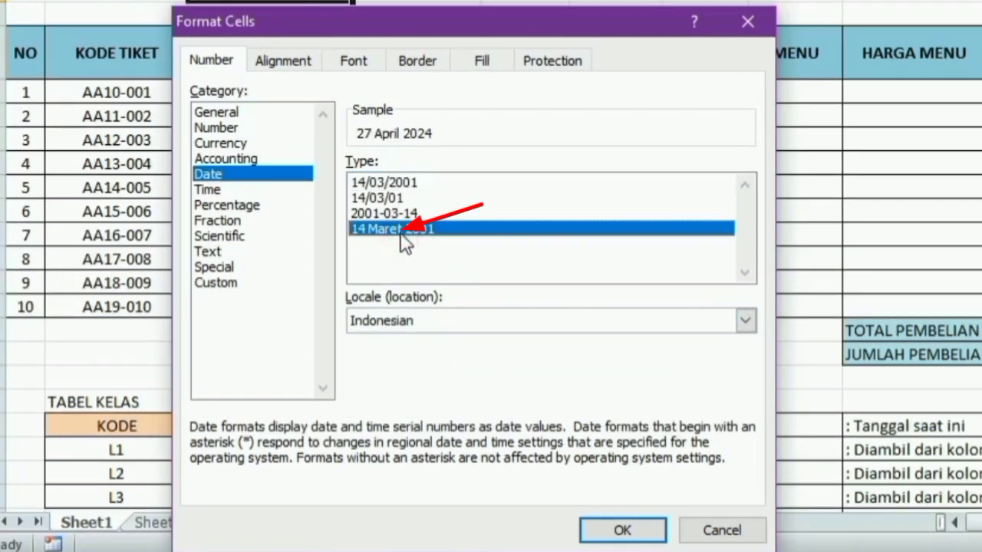
{"action": "left_click", "coordinate": [597, 529]}
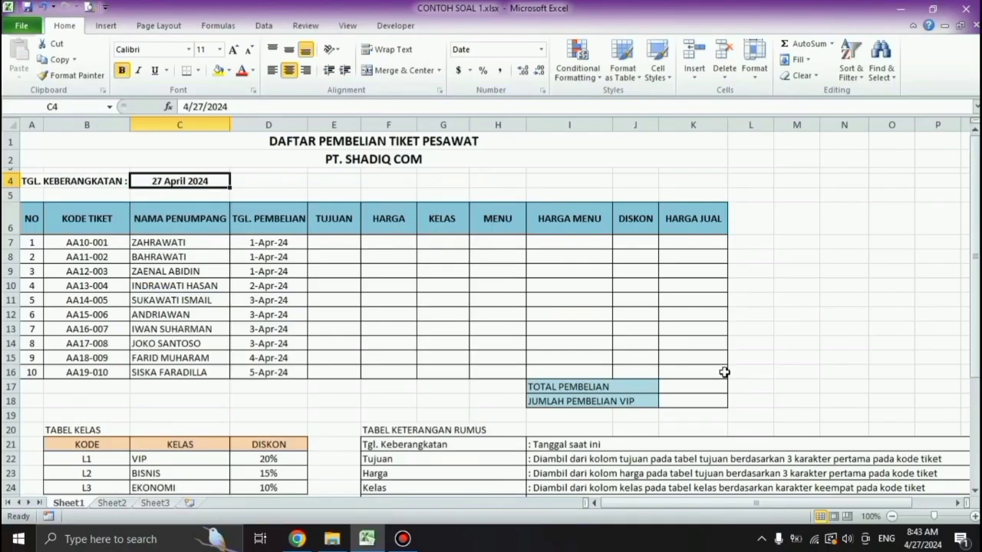
{"action": "left_click", "coordinate": [857, 274]}
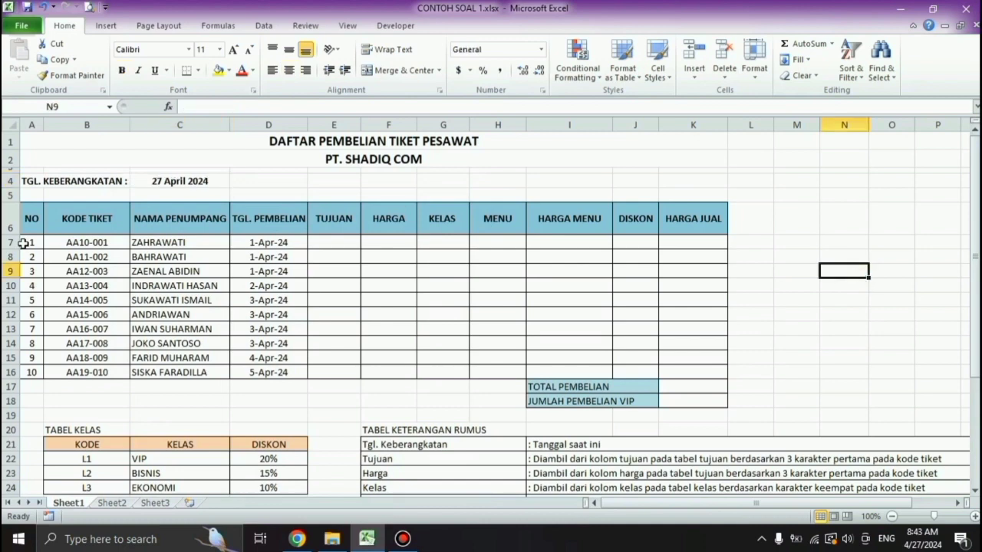
Step: Insert today's date into C4 with Ctrl+; so it displays 27 April 2024
{"action": "left_click", "coordinate": [857, 342]}
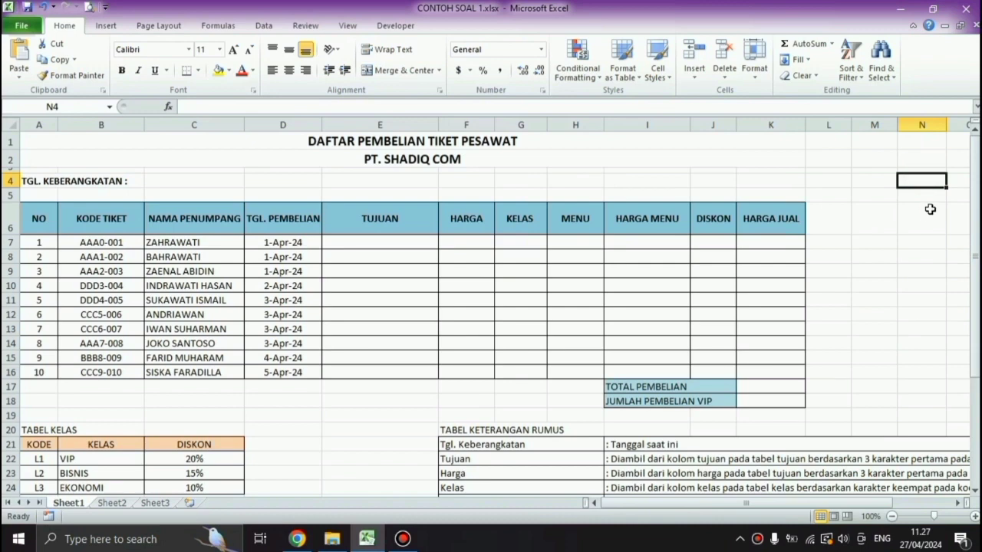
{"action": "left_click", "coordinate": [194, 181]}
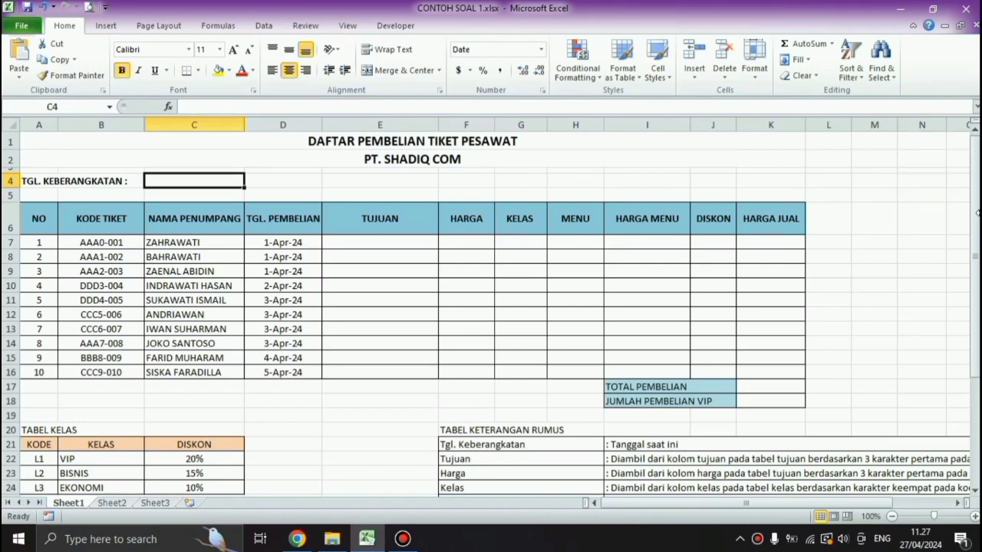
{"action": "key", "text": "ctrl+semicolon"}
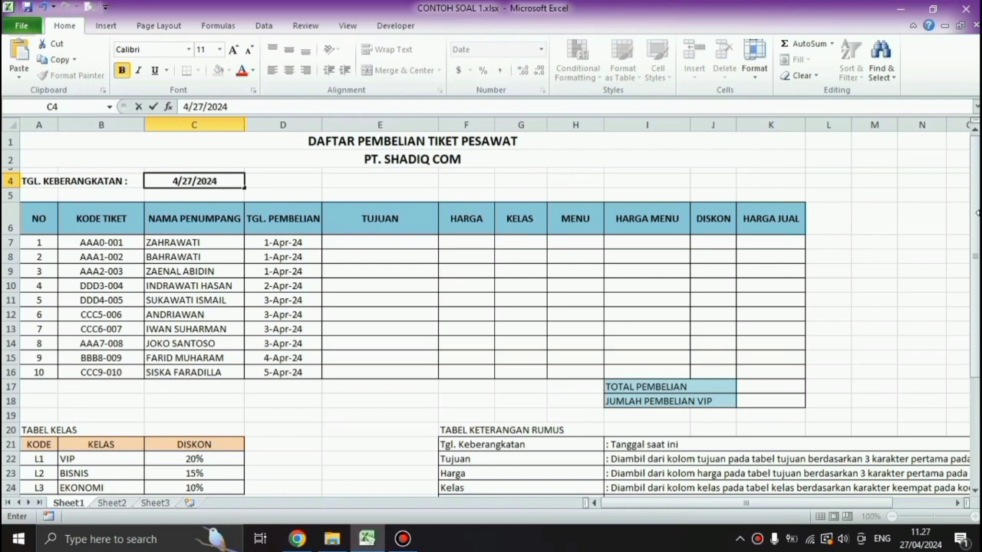
{"action": "left_click", "coordinate": [586, 189]}
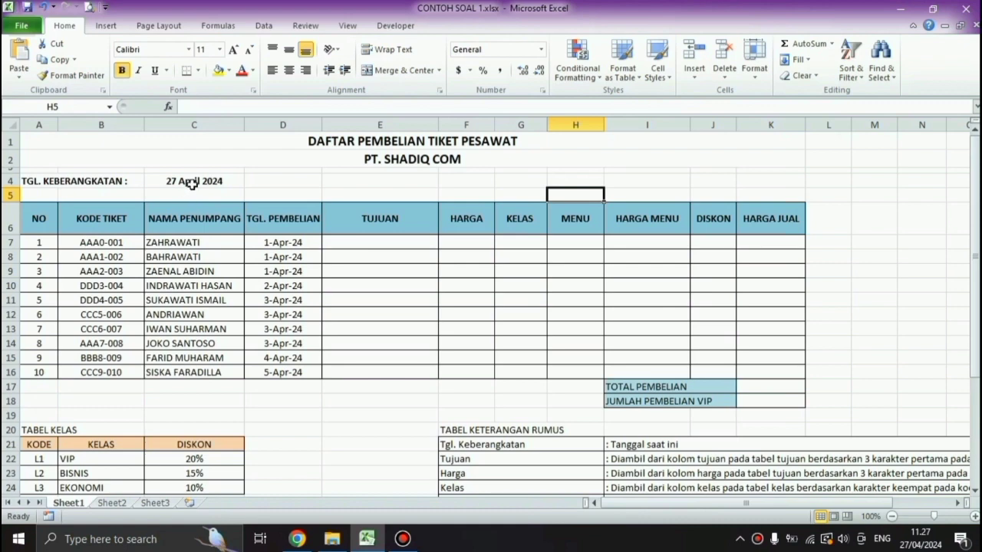
{"action": "left_click", "coordinate": [191, 184]}
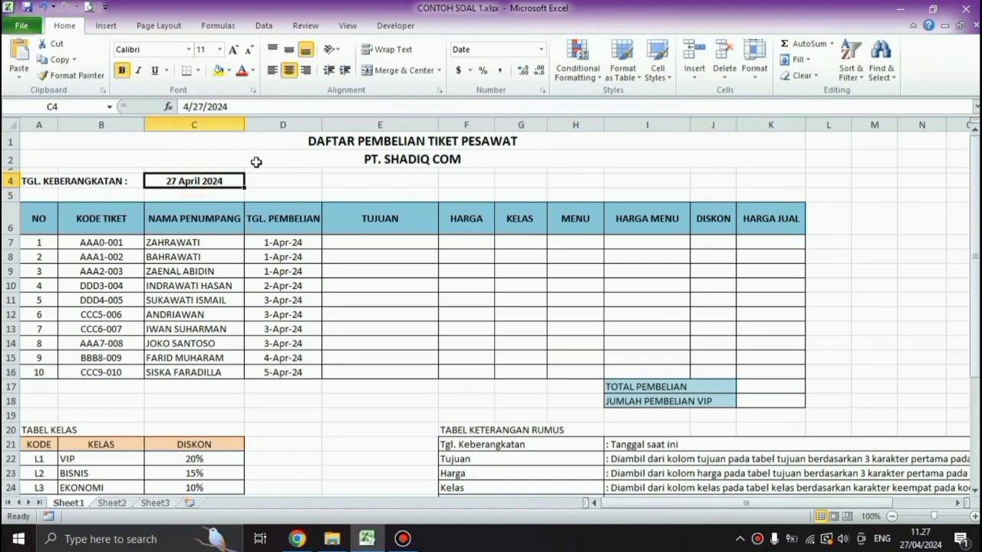
{"action": "left_click_drag", "start_coordinate": [322, 202], "coordinate": [324, 204]}
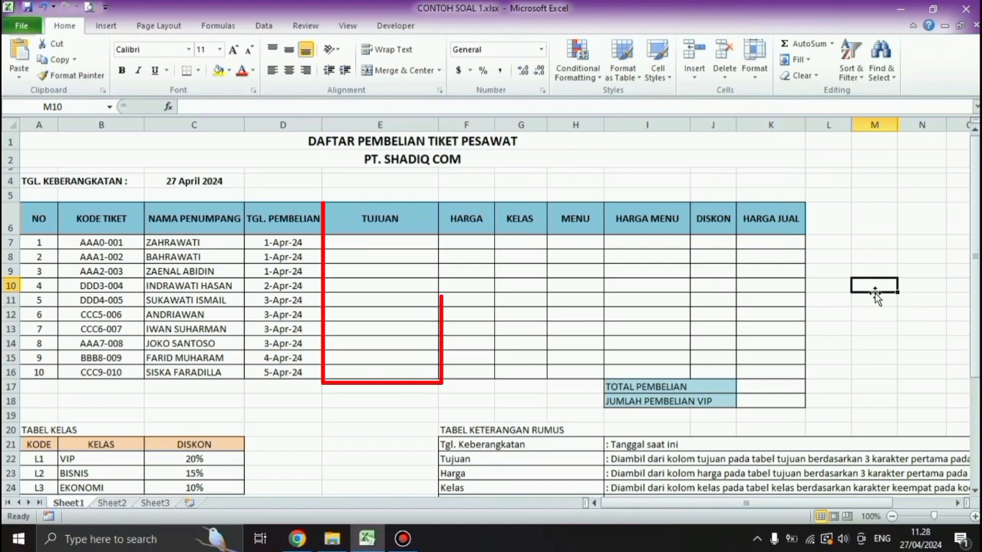
{"action": "left_click", "coordinate": [368, 245]}
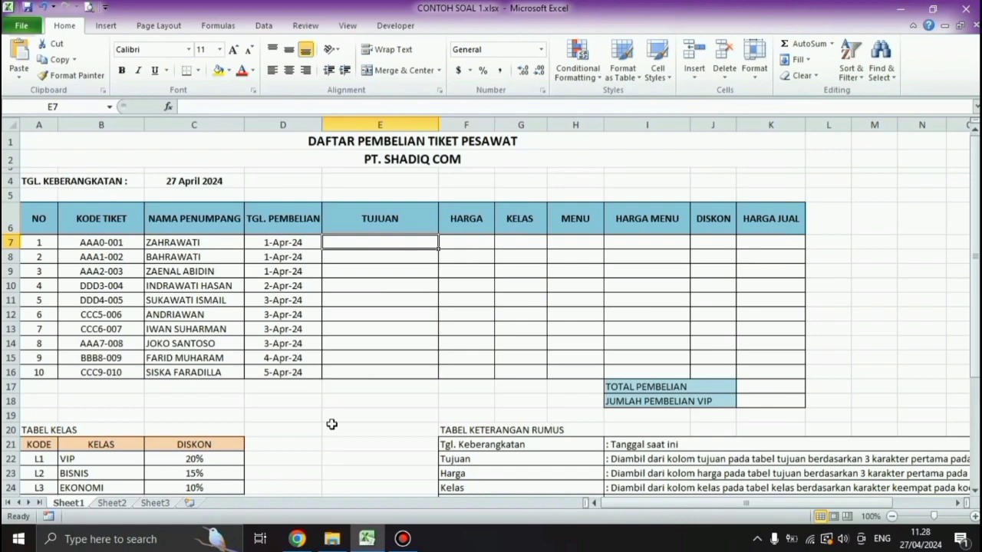
{"action": "scroll", "coordinate": [331, 424], "scroll_direction": "down", "scroll_amount": 4}
{"action": "scroll", "coordinate": [332, 424], "scroll_direction": "down", "scroll_amount": 2}
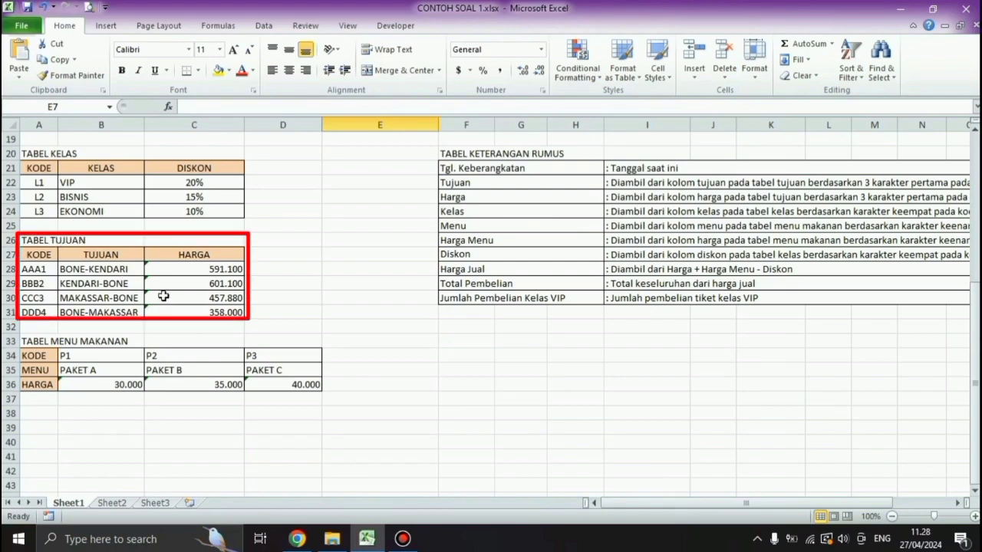
{"action": "scroll", "coordinate": [818, 330], "scroll_direction": "up", "scroll_amount": 6}
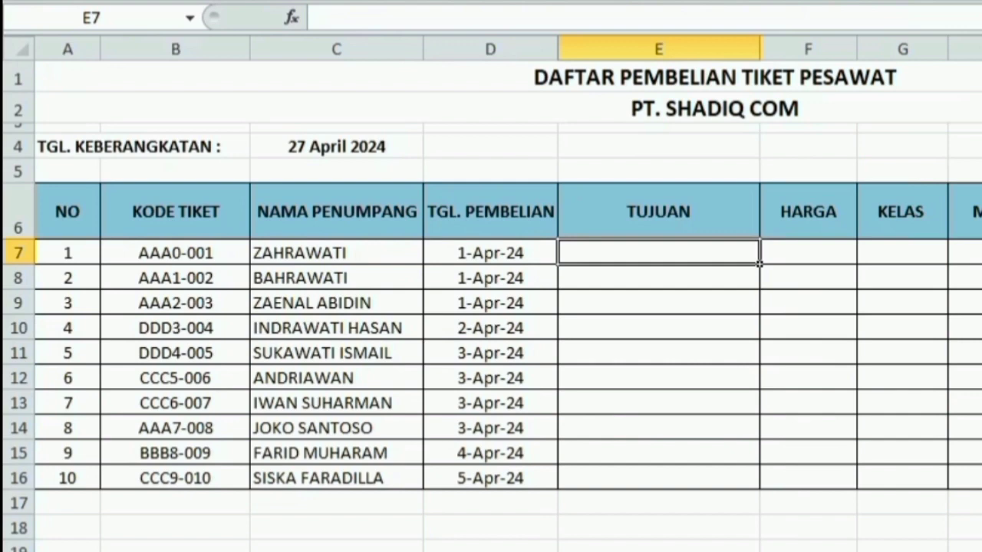
Step: Start E7's formula as =VLOOKUP( from autocomplete, then add LEFT
{"action": "type", "text": "="}
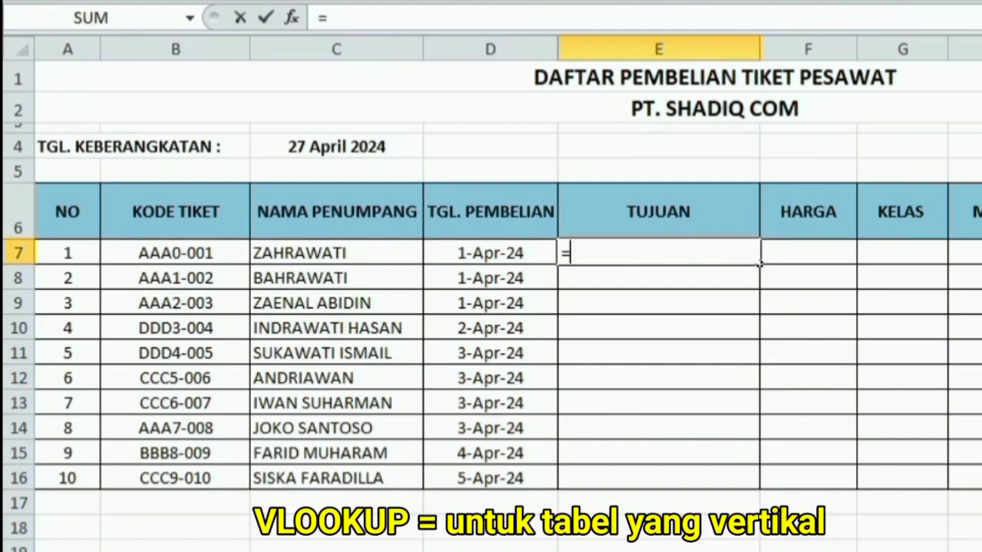
{"action": "type", "text": "VL"}
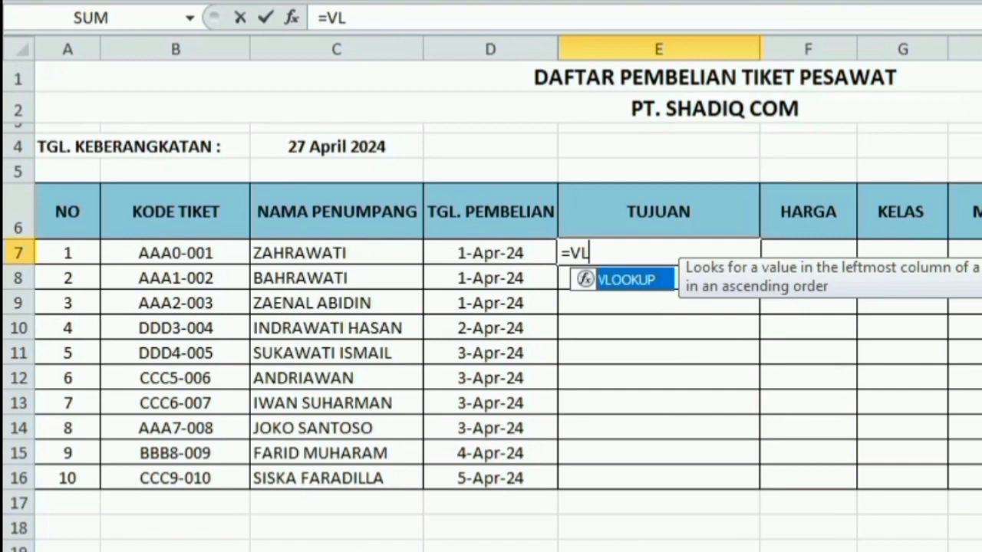
{"action": "left_click", "coordinate": [616, 282]}
{"action": "double_click", "coordinate": [616, 282]}
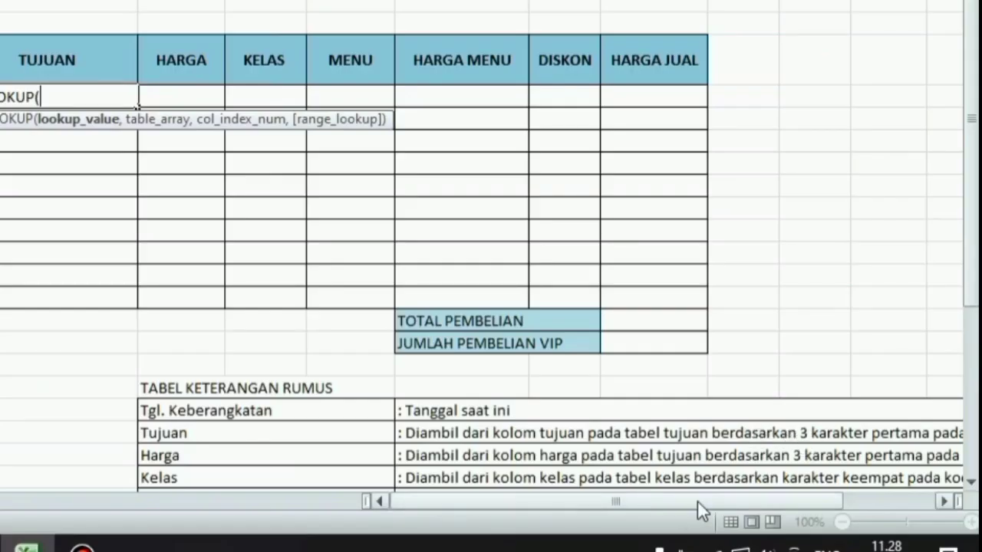
{"action": "left_click_drag", "start_coordinate": [697, 500], "coordinate": [769, 502]}
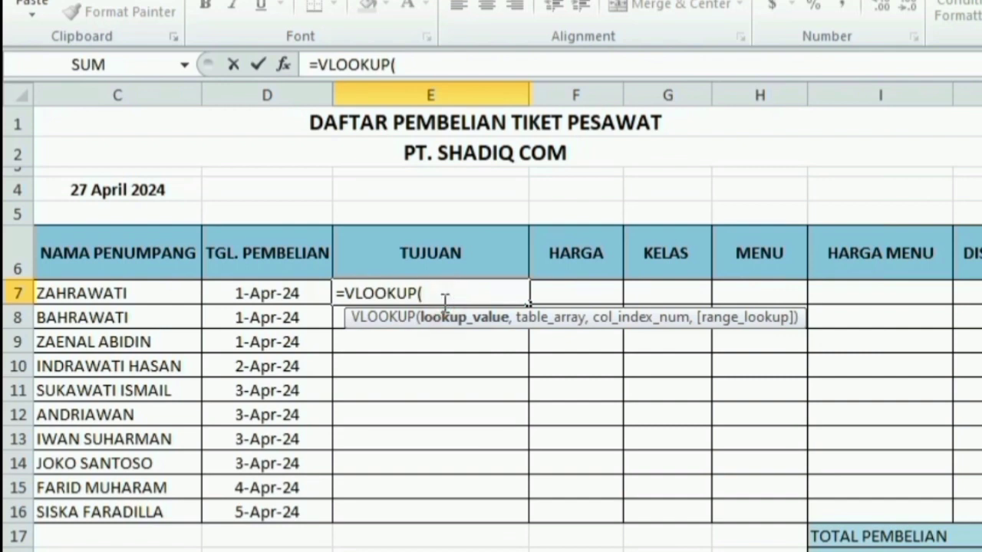
{"action": "type", "text": "LEFT"}
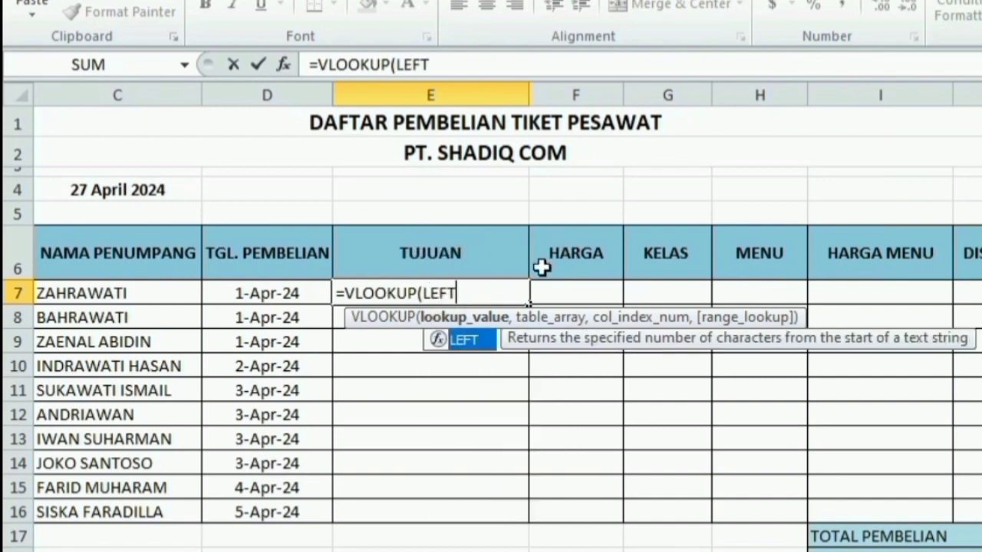
Step: Complete the lookup value as LEFT(B7,3) in the E7 VLOOKUP formula
{"action": "double_click", "coordinate": [480, 339]}
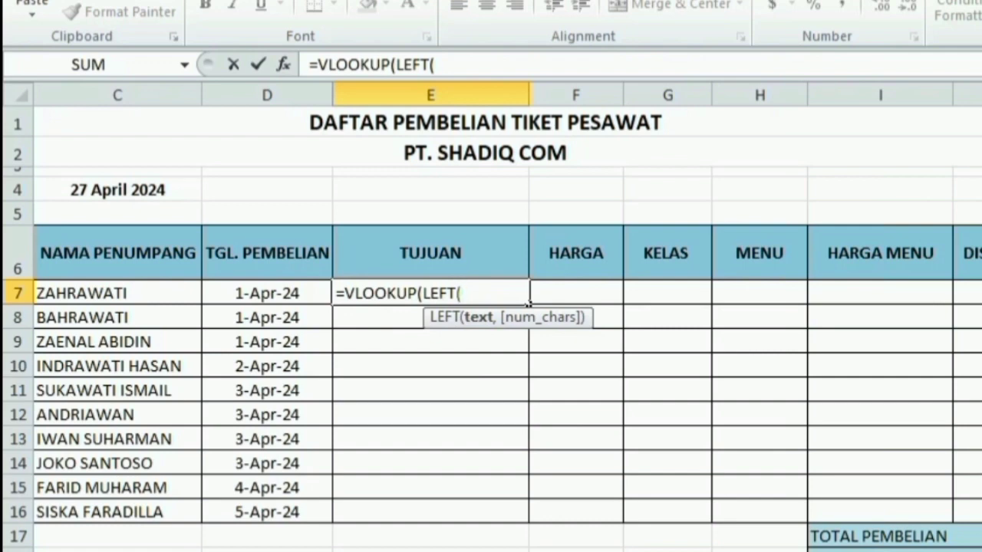
{"action": "scroll", "coordinate": [528, 302], "scroll_direction": "left", "scroll_amount": 1}
{"action": "scroll", "coordinate": [529, 302], "scroll_direction": "left", "scroll_amount": 1}
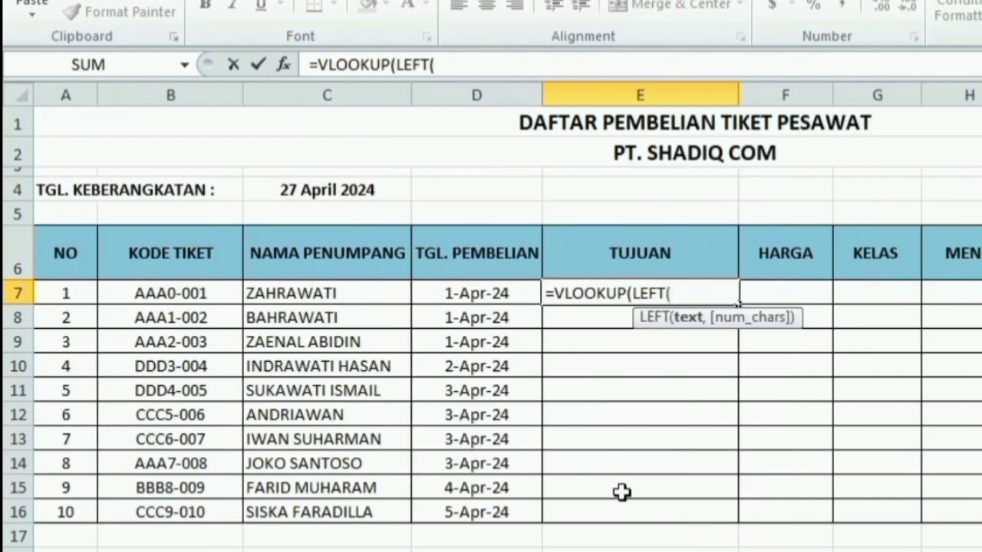
{"action": "left_click", "coordinate": [166, 296]}
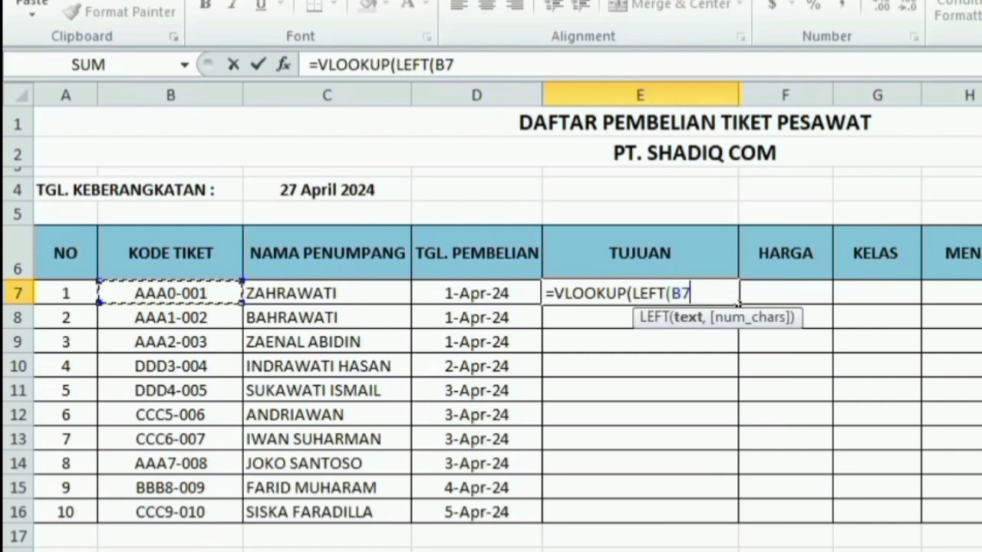
{"action": "type", "text": ","}
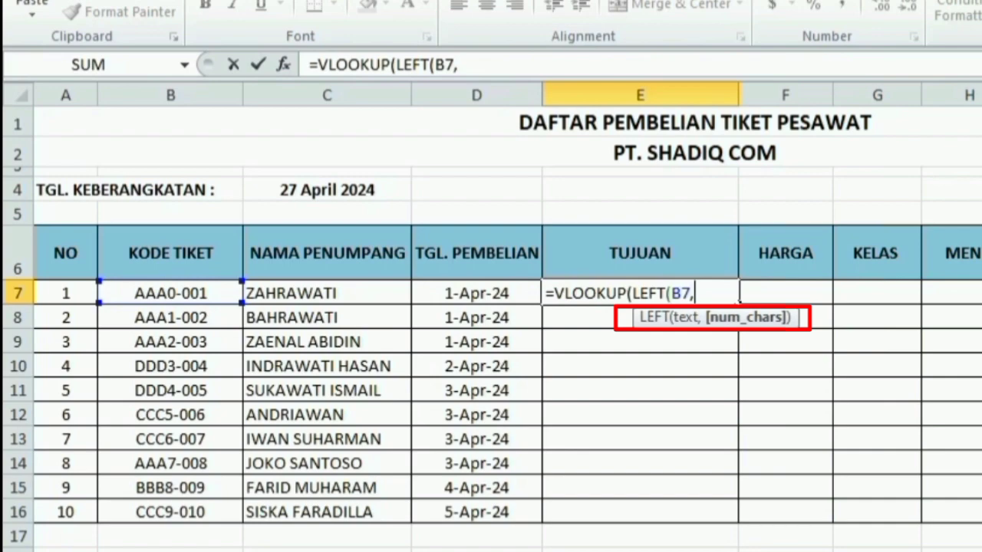
{"action": "type", "text": "3"}
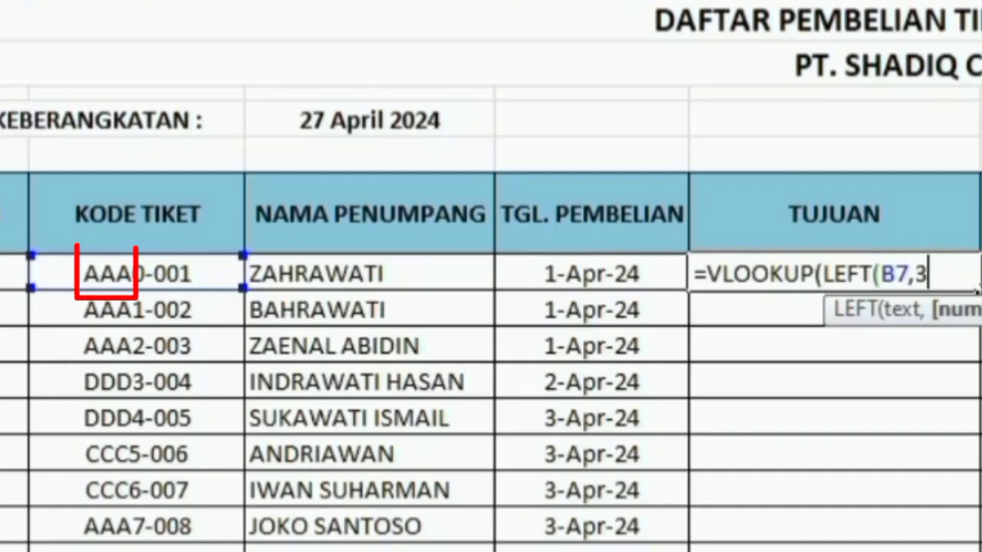
{"action": "type", "text": ")"}
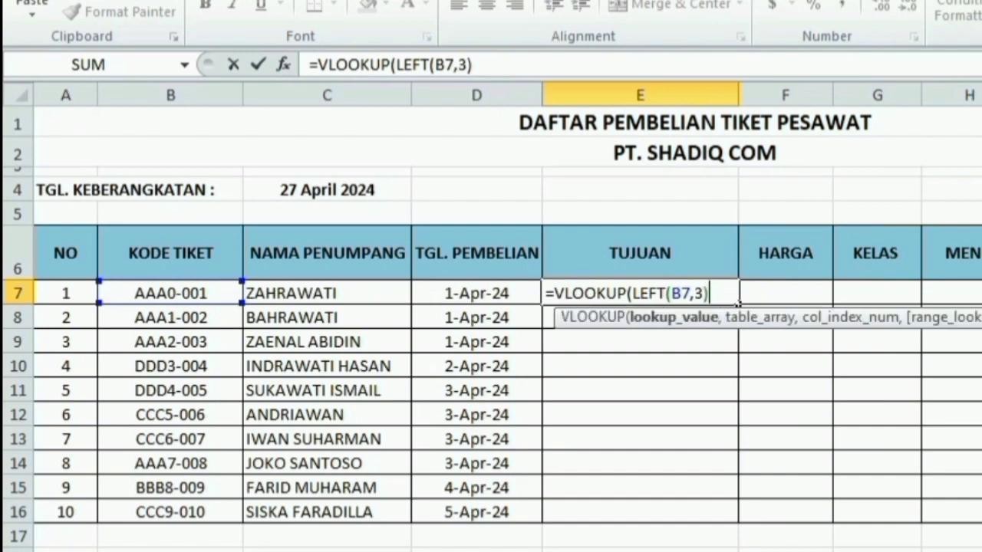
{"action": "type", "text": ","}
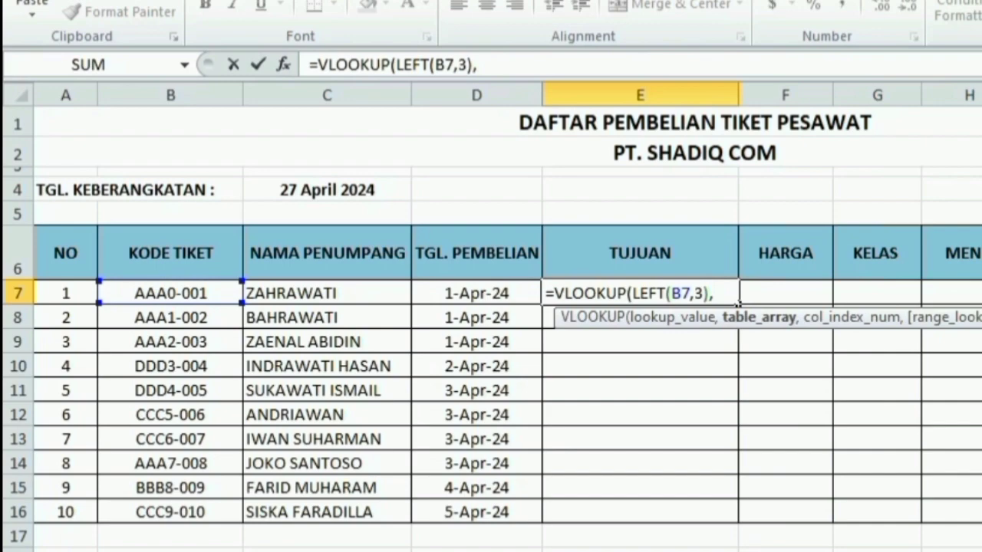
{"action": "scroll", "coordinate": [491, 330], "scroll_direction": "down", "scroll_amount": 6}
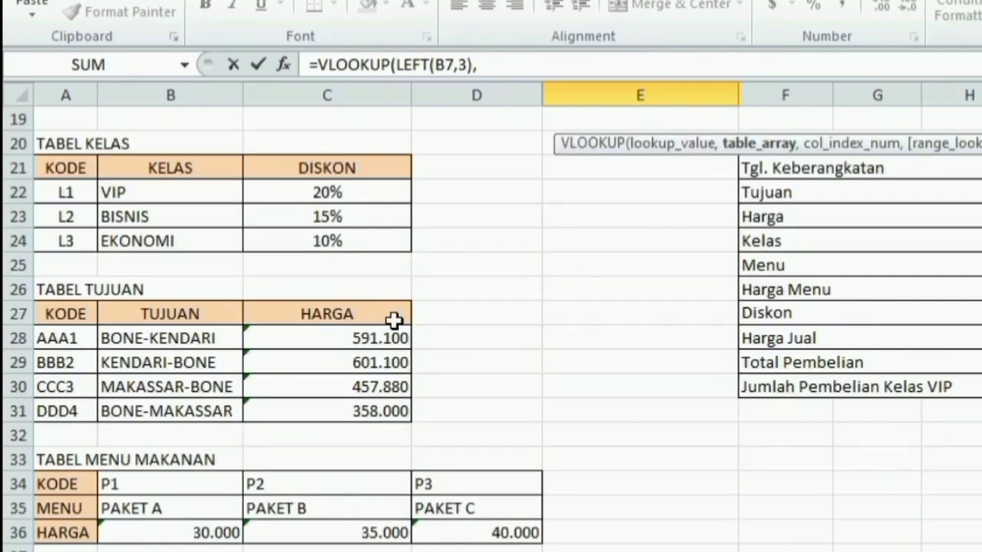
Step: Select A28:C31 as the table array and lock it as $A$28:$C$31 with F4
{"action": "left_click", "coordinate": [66, 338]}
{"action": "left_click_drag", "start_coordinate": [68, 339], "coordinate": [345, 412]}
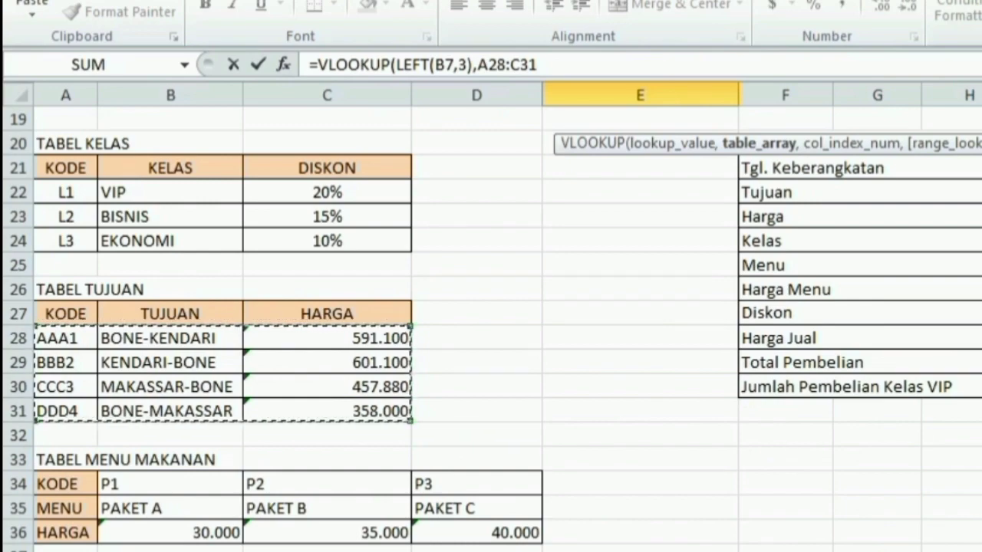
{"action": "scroll", "coordinate": [491, 330], "scroll_direction": "up", "scroll_amount": 5}
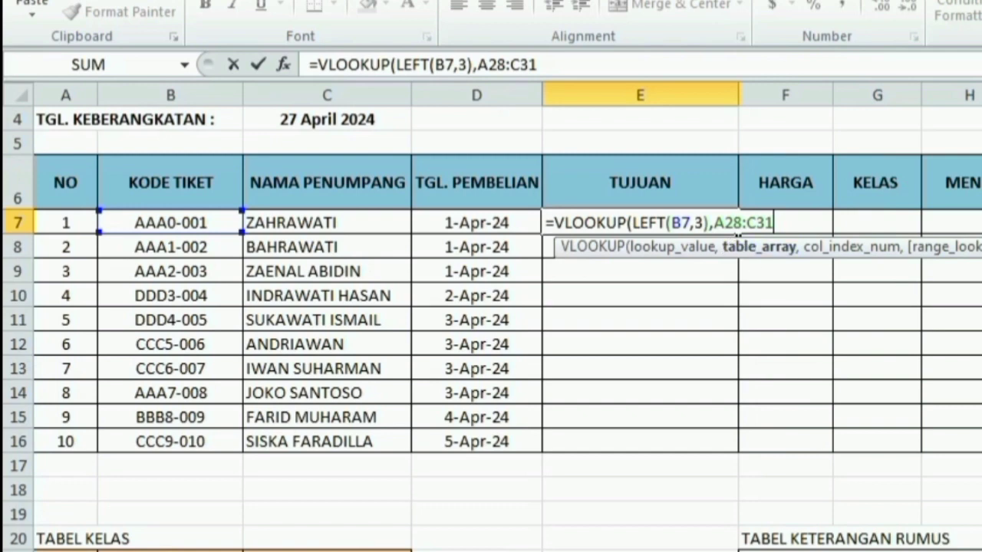
{"action": "key", "text": "F4"}
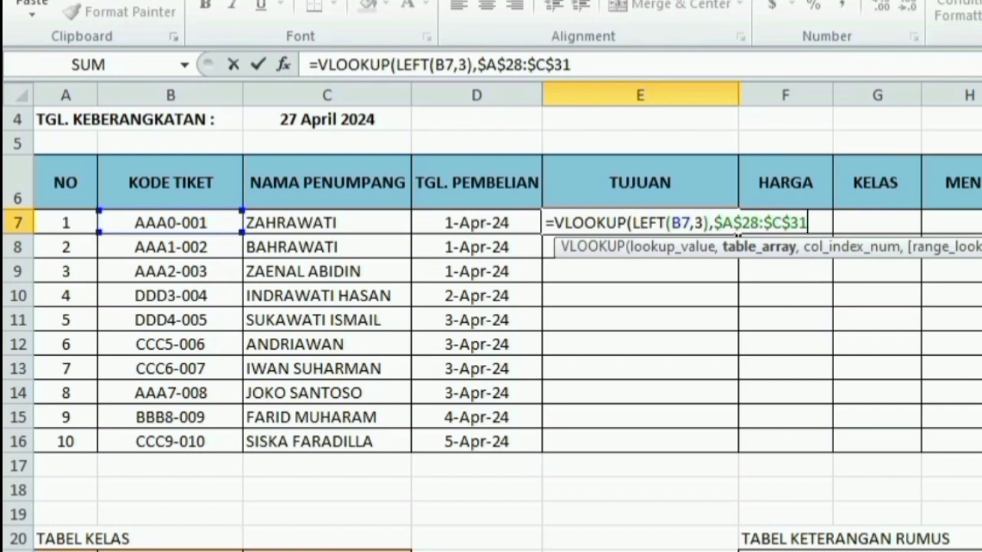
{"action": "type", "text": ","}
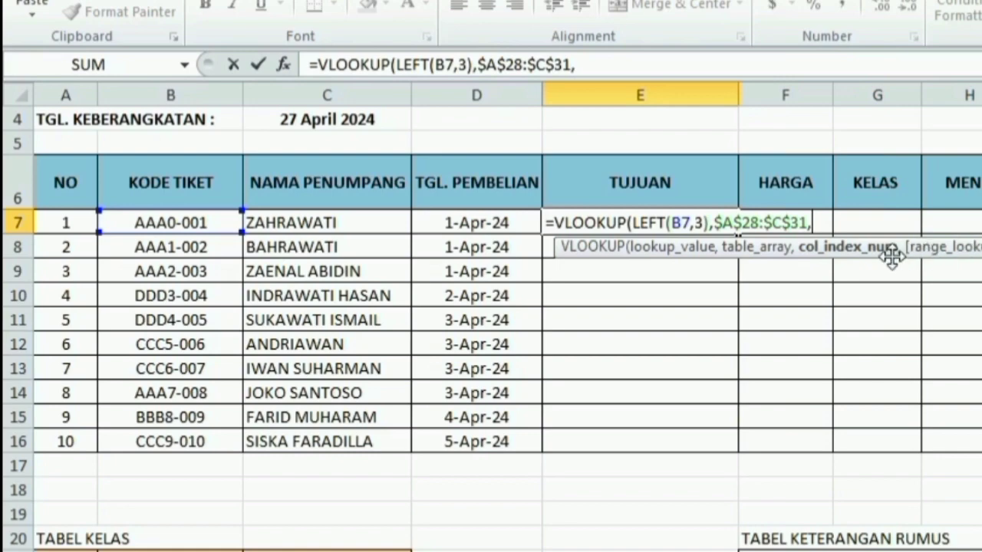
{"action": "scroll", "coordinate": [762, 352], "scroll_direction": "down", "scroll_amount": 5}
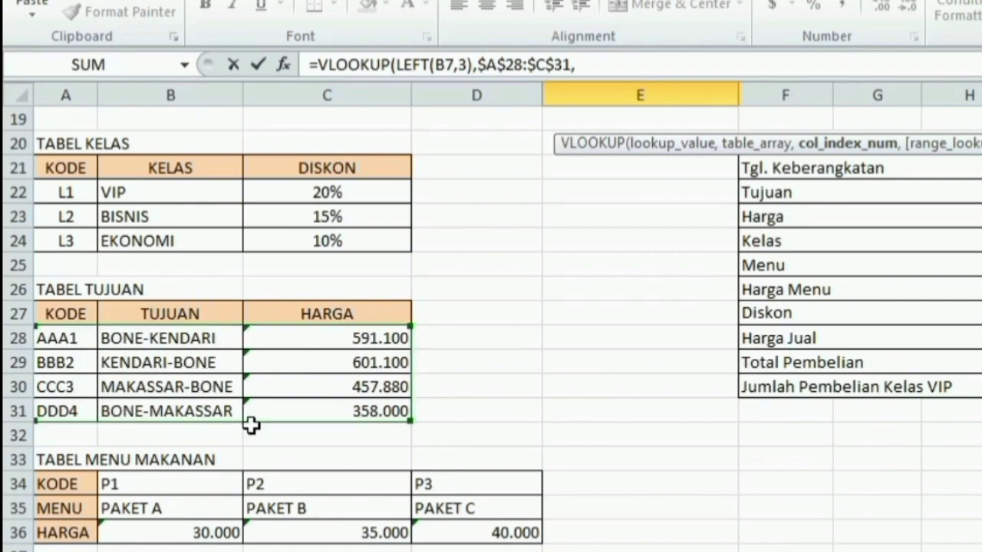
Step: Add column index 2 and FALSE, committing =VLOOKUP(LEFT(B7,3),$A$28:$C$31,2,FALSE) in E7
{"action": "scroll", "coordinate": [201, 411], "scroll_direction": "up", "scroll_amount": 2}
{"action": "scroll", "coordinate": [491, 330], "scroll_direction": "up", "scroll_amount": 1}
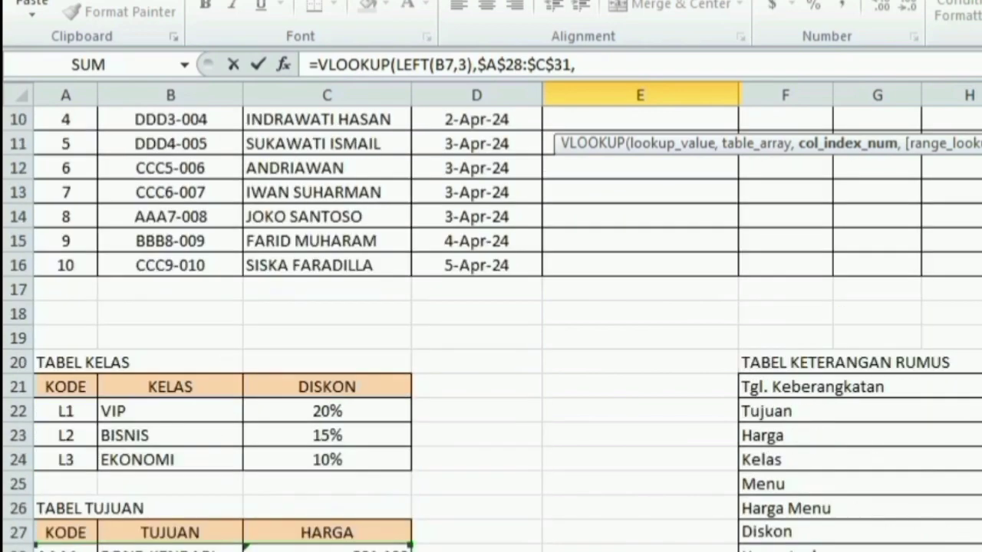
{"action": "scroll", "coordinate": [491, 330], "scroll_direction": "up", "scroll_amount": 2}
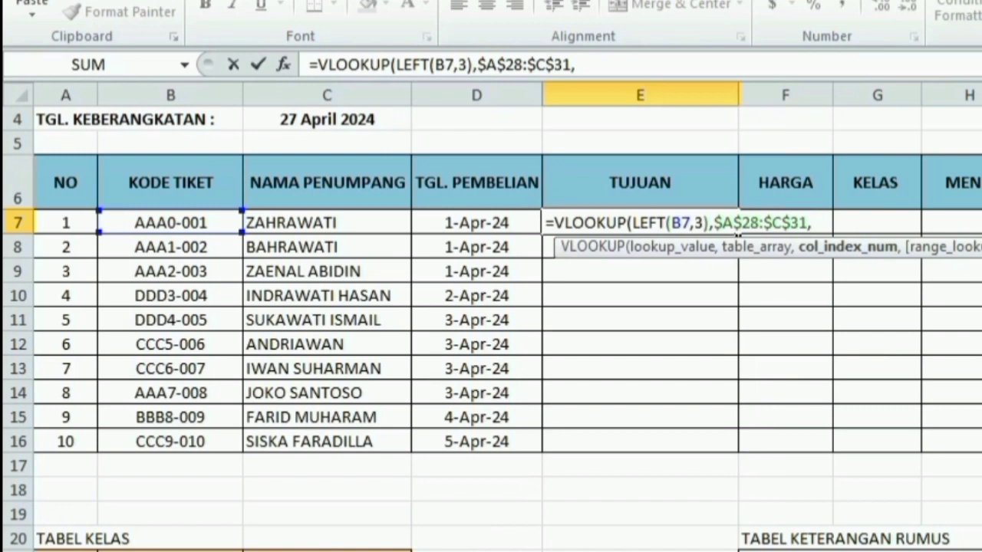
{"action": "type", "text": "2"}
{"action": "type", "text": ","}
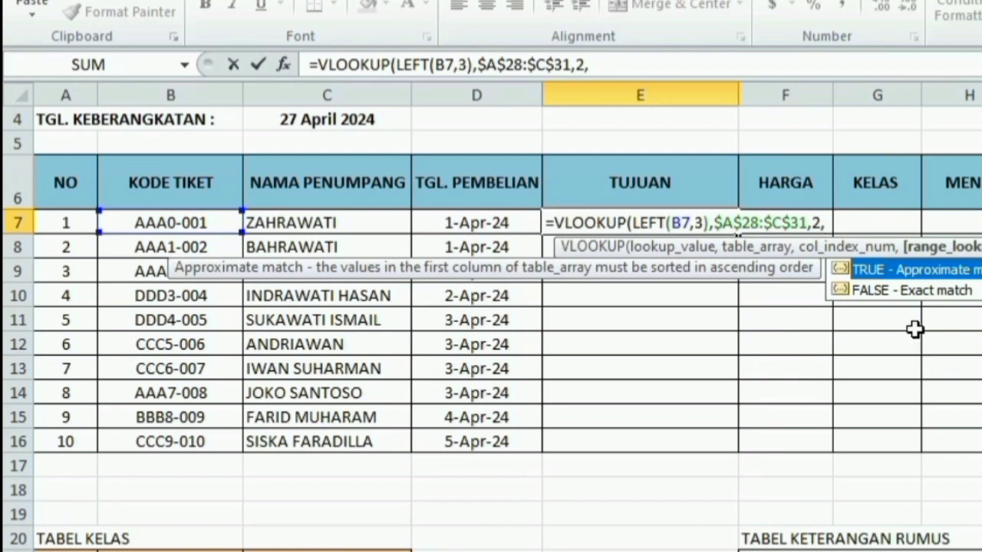
{"action": "double_click", "coordinate": [871, 299]}
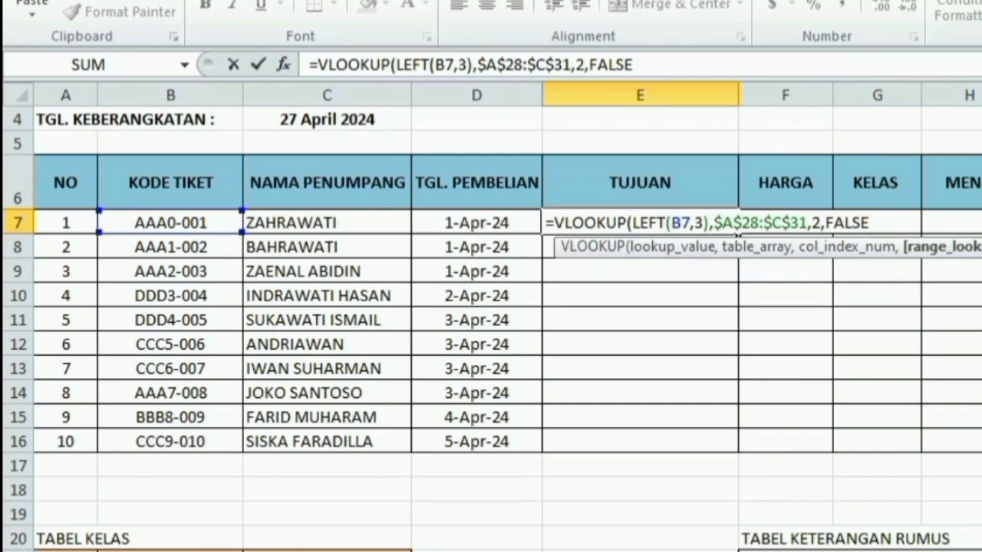
{"action": "type", "text": ")"}
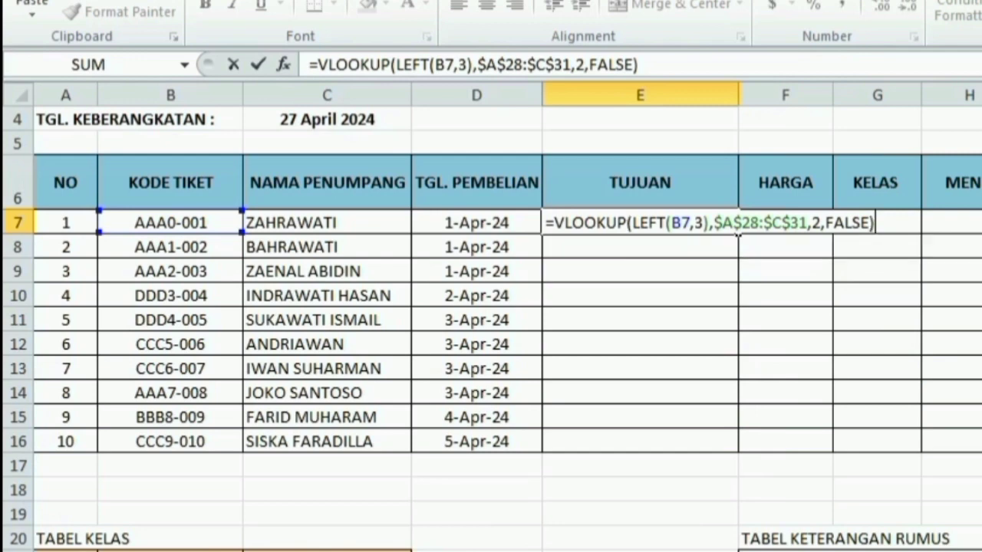
{"action": "key", "text": "Return"}
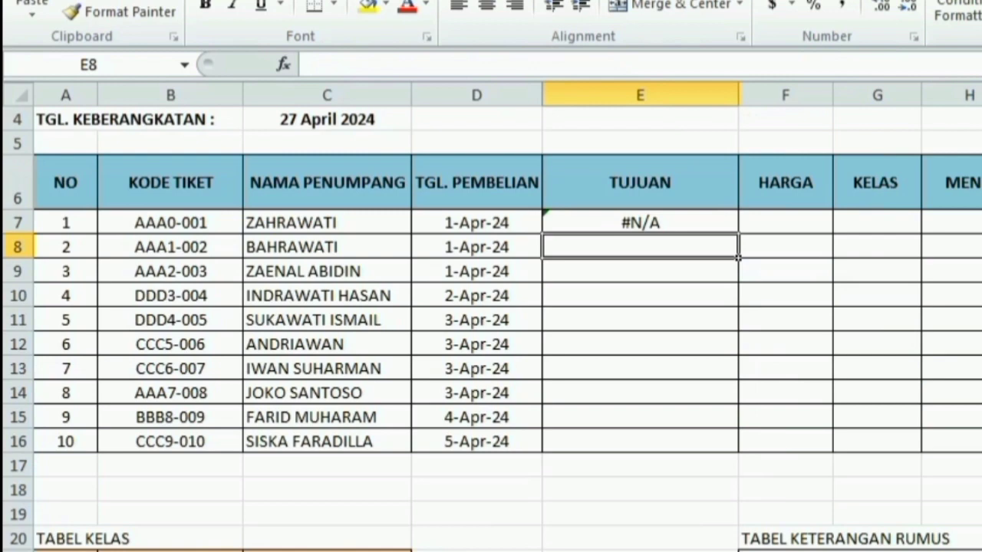
Step: Delete the #N/A formula in E7, then undo the deletion
{"action": "key", "text": "Up"}
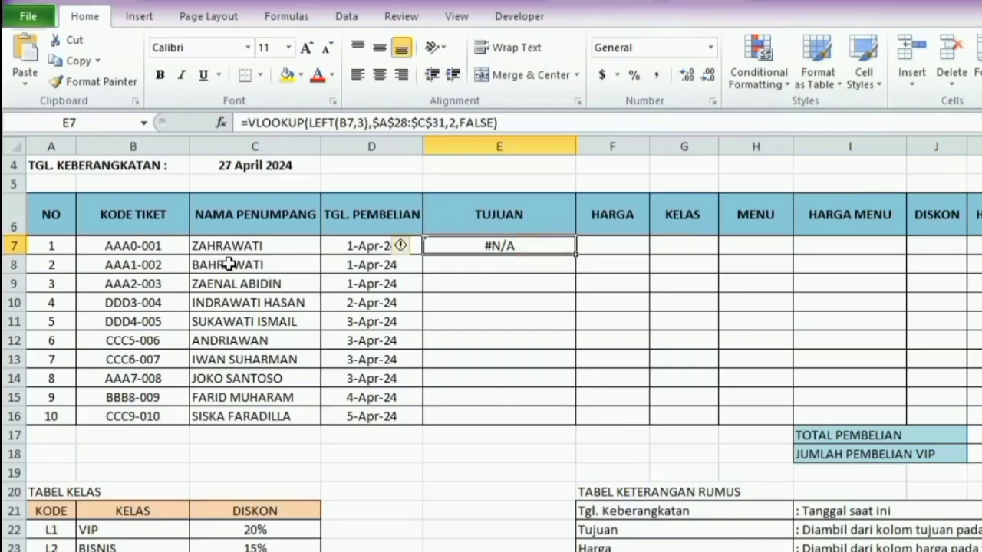
{"action": "key", "text": "Delete"}
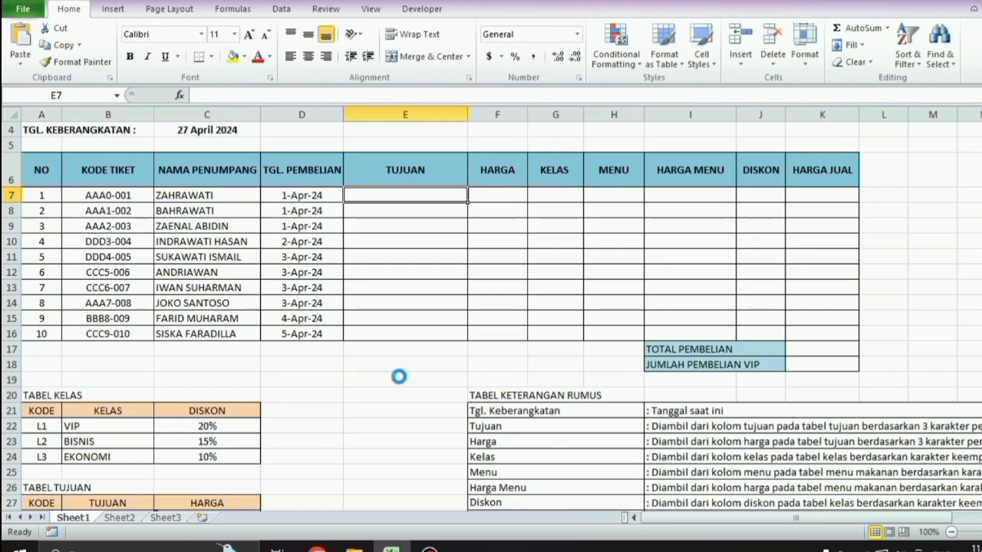
{"action": "key", "text": "ctrl+z"}
{"action": "left_click", "coordinate": [399, 407]}
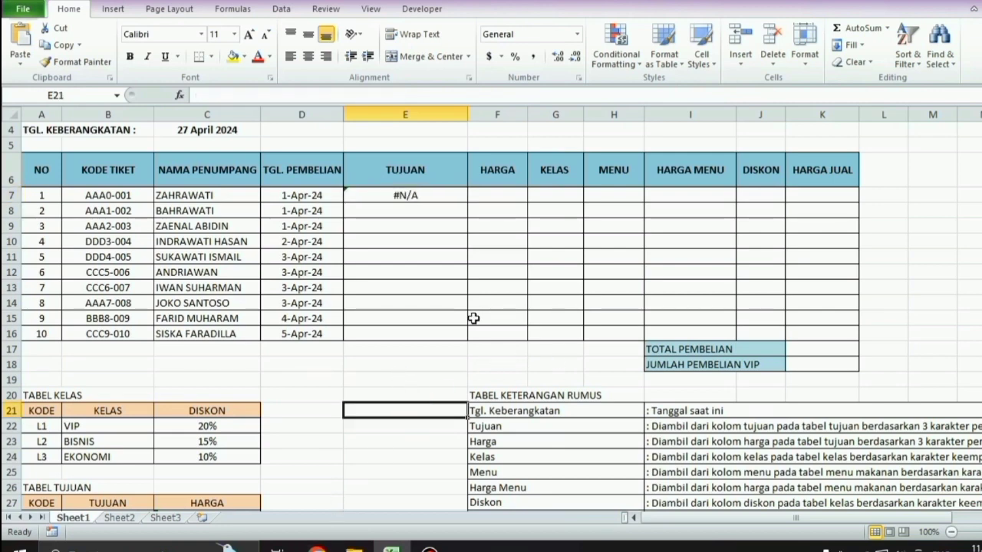
Step: Inspect the TABEL TUJUAN codes such as BONE-KENDARI, then reselect E7
{"action": "scroll", "coordinate": [473, 319], "scroll_direction": "down", "scroll_amount": 5}
{"action": "scroll", "coordinate": [474, 318], "scroll_direction": "up", "scroll_amount": 4}
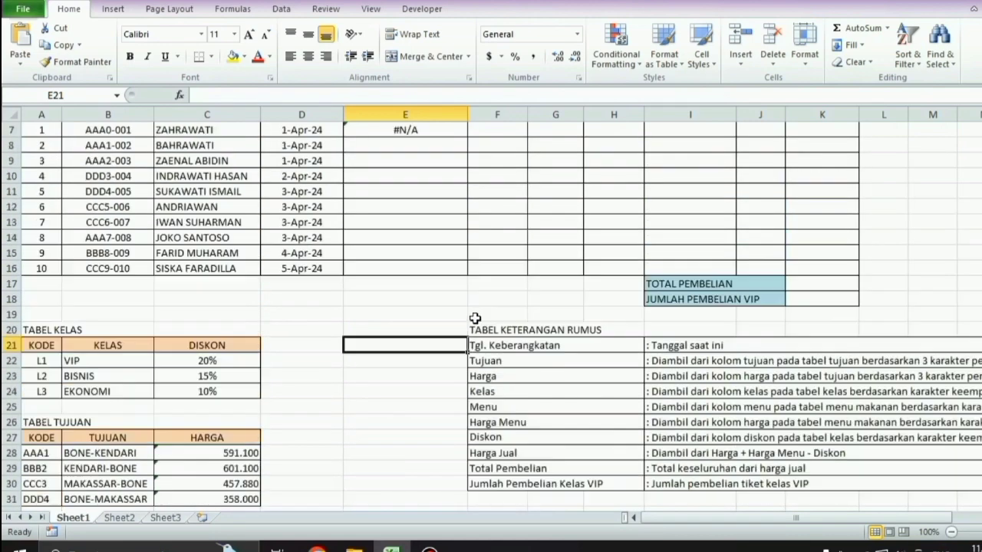
{"action": "scroll", "coordinate": [422, 405], "scroll_direction": "up", "scroll_amount": 2}
{"action": "scroll", "coordinate": [423, 401], "scroll_direction": "down", "scroll_amount": 4}
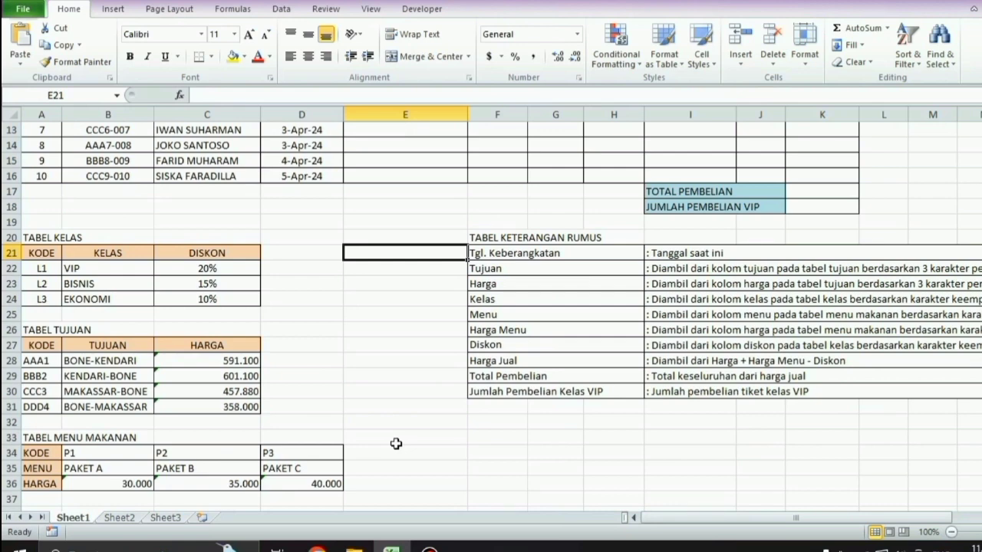
{"action": "left_click", "coordinate": [110, 363]}
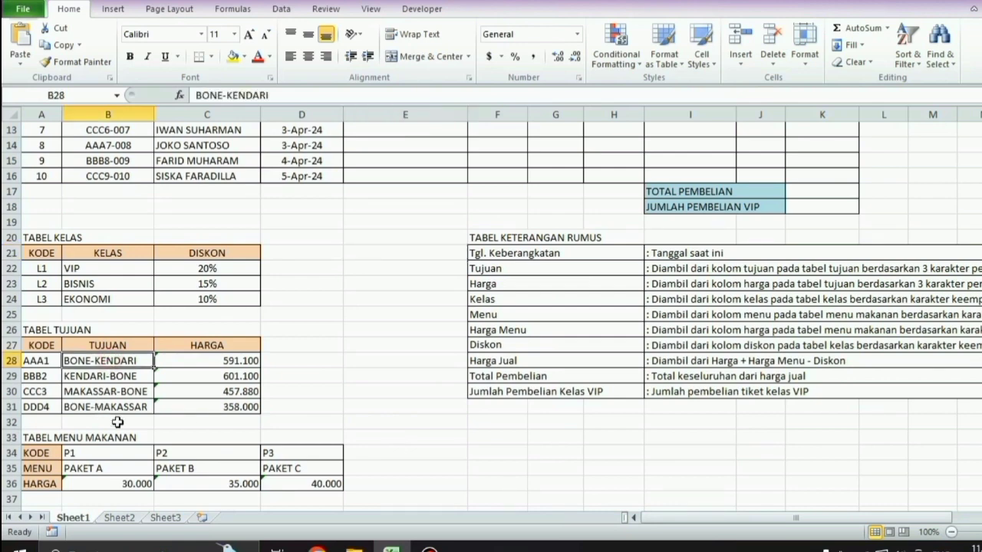
{"action": "left_click", "coordinate": [358, 464]}
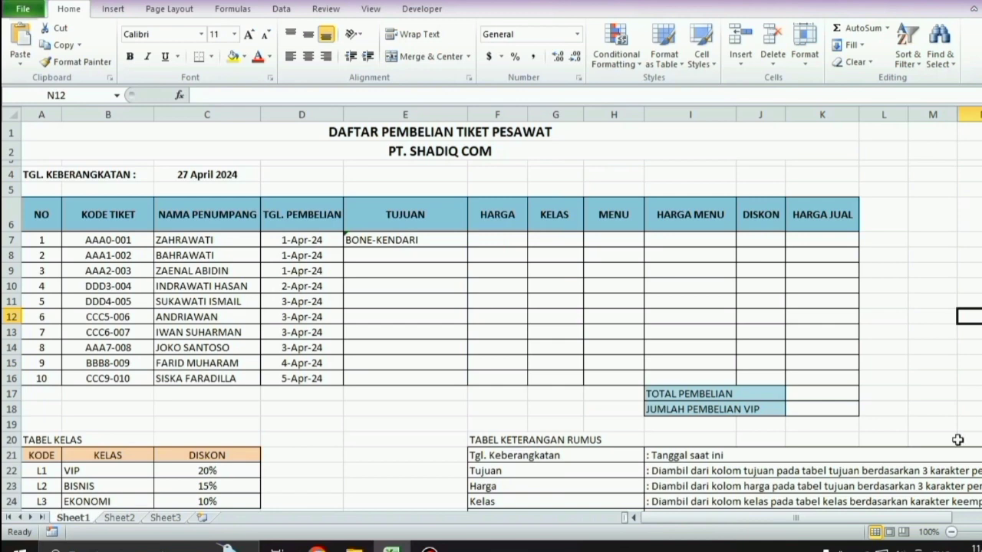
{"action": "left_click", "coordinate": [365, 239]}
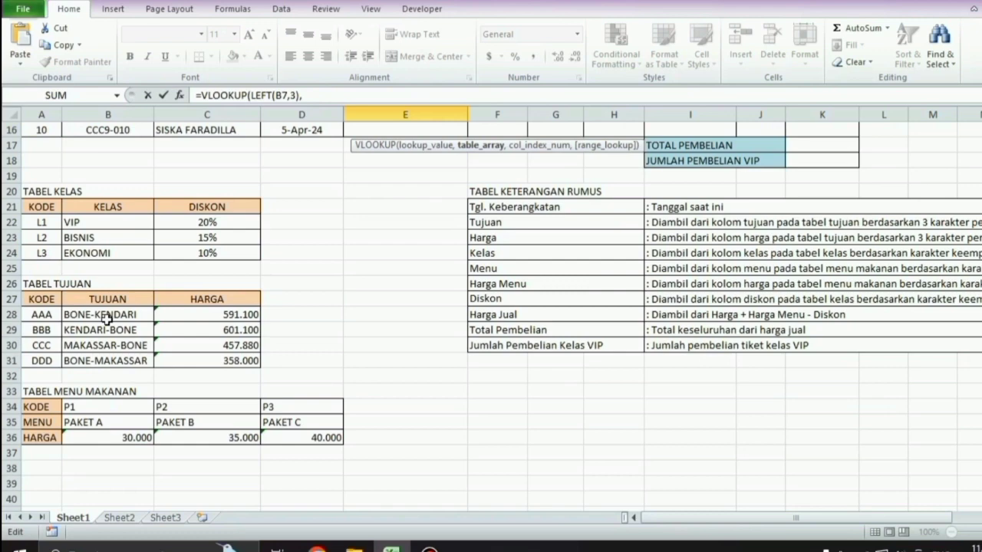
Step: Cancel the E7 edit and start a fresh =VLOOKUP( formula in E7
{"action": "key", "text": "Escape"}
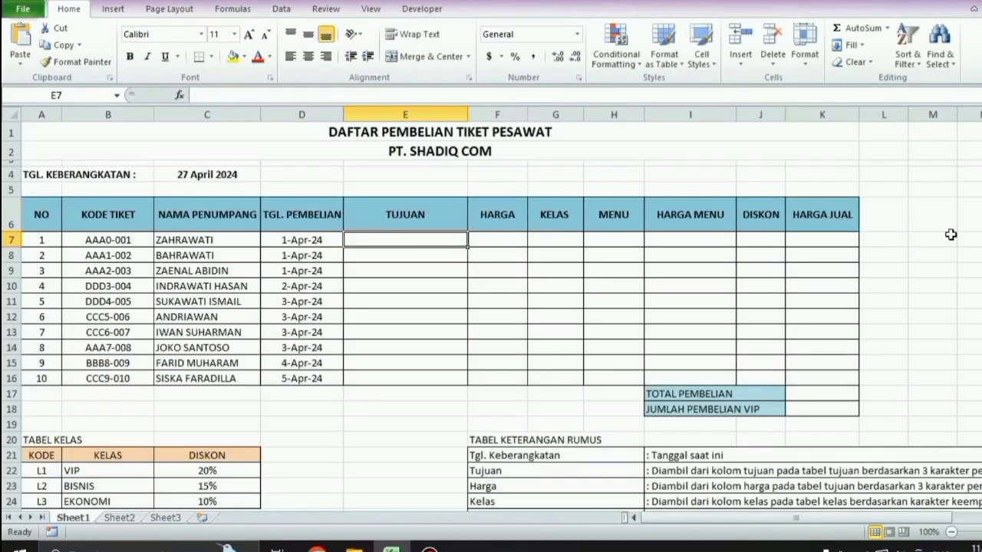
{"action": "left_click", "coordinate": [950, 235]}
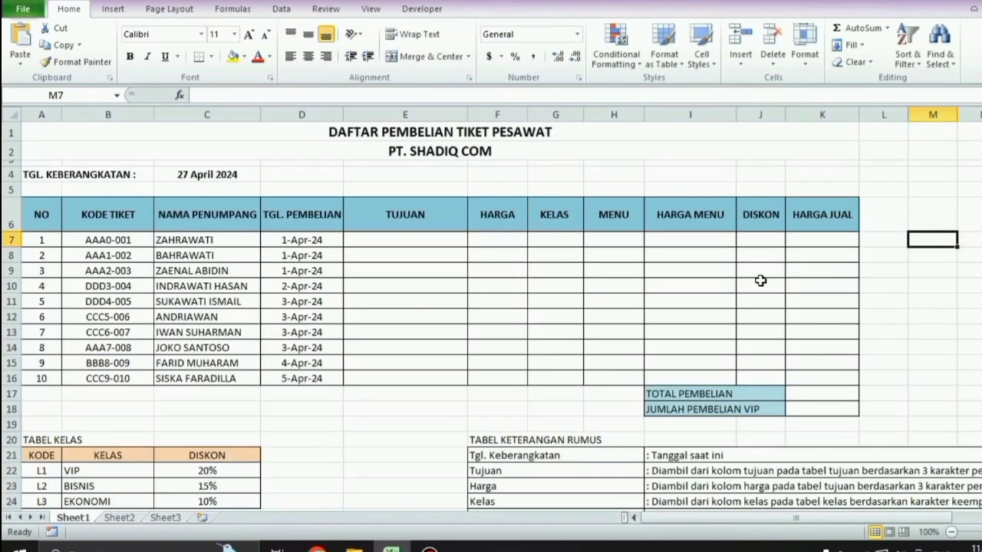
{"action": "left_click", "coordinate": [361, 241]}
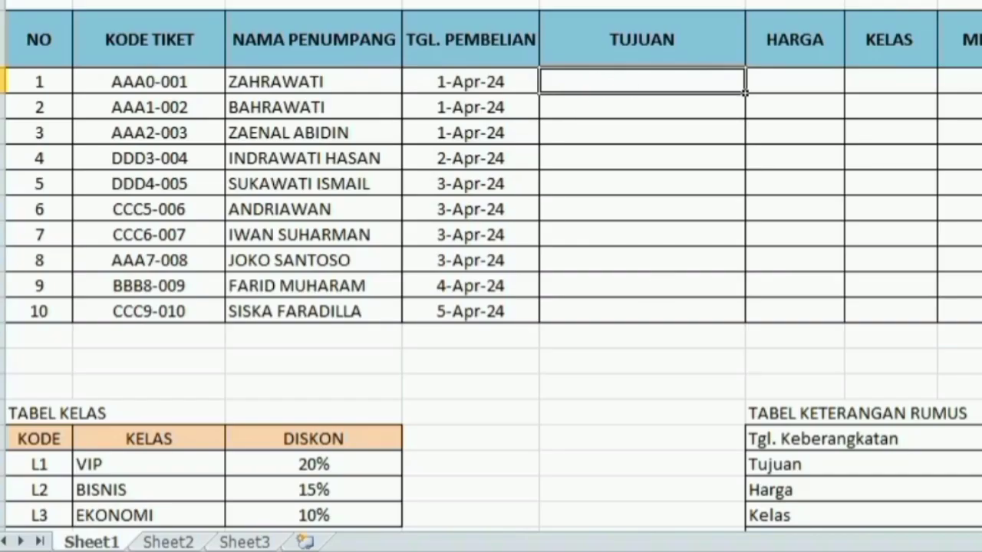
{"action": "type", "text": "=VL"}
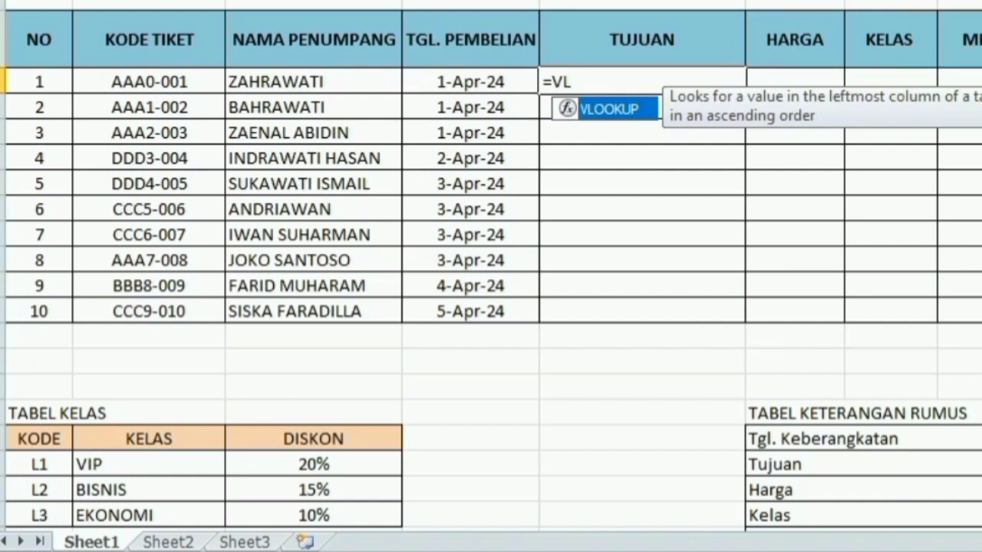
{"action": "double_click", "coordinate": [592, 110]}
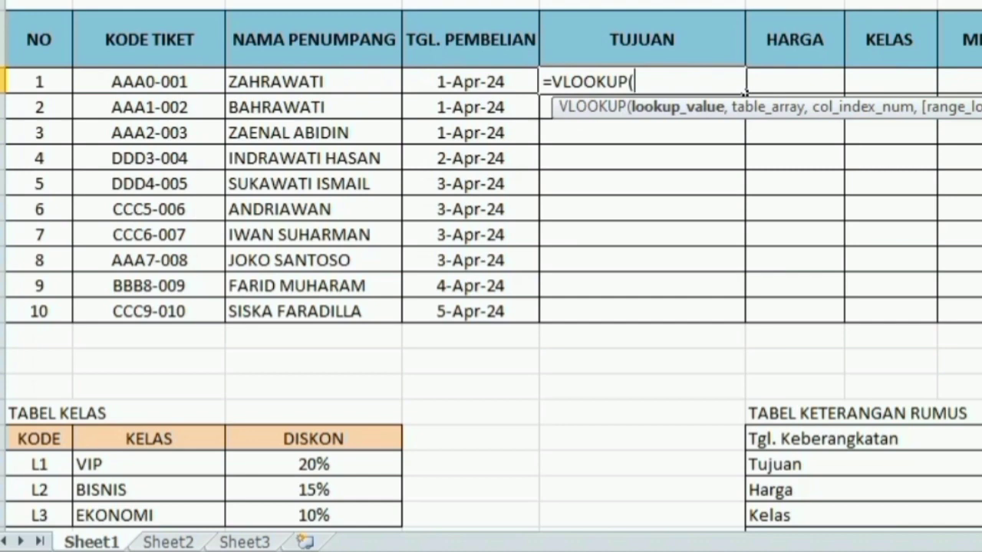
Step: Enter LEFT(B7,3) as the VLOOKUP lookup value, followed by a comma
{"action": "type", "text": "LEF"}
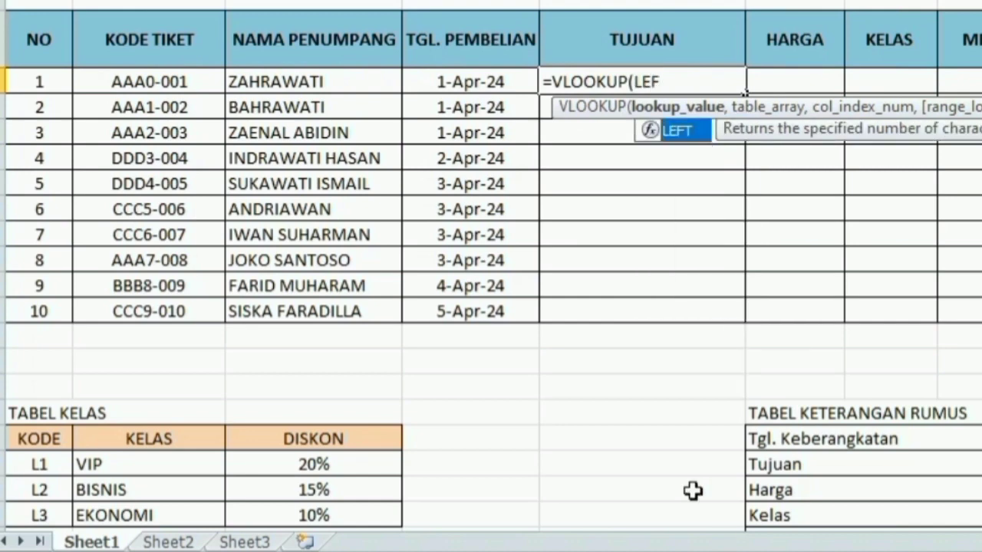
{"action": "double_click", "coordinate": [671, 130]}
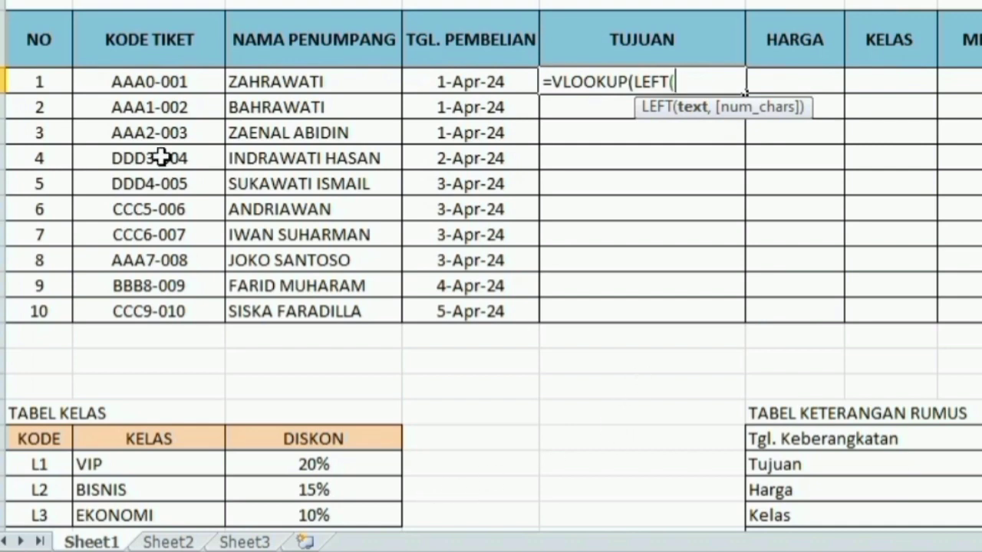
{"action": "left_click", "coordinate": [151, 84]}
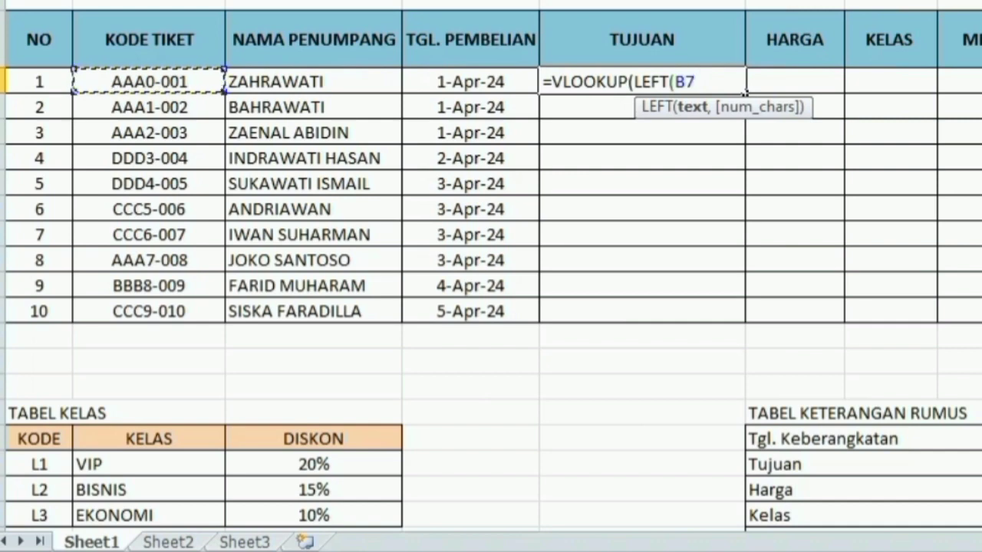
{"action": "type", "text": ","}
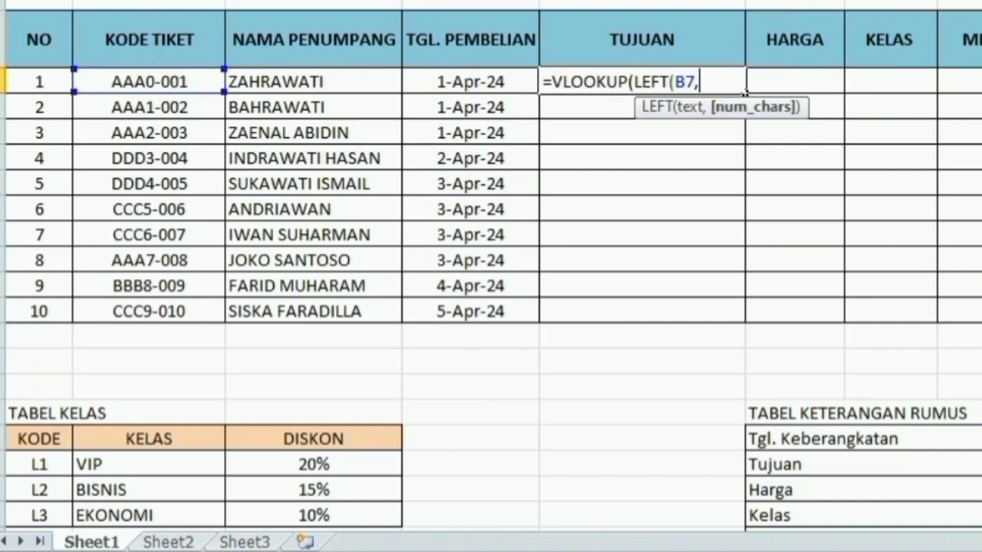
{"action": "scroll", "coordinate": [491, 268], "scroll_direction": "right", "scroll_amount": 2}
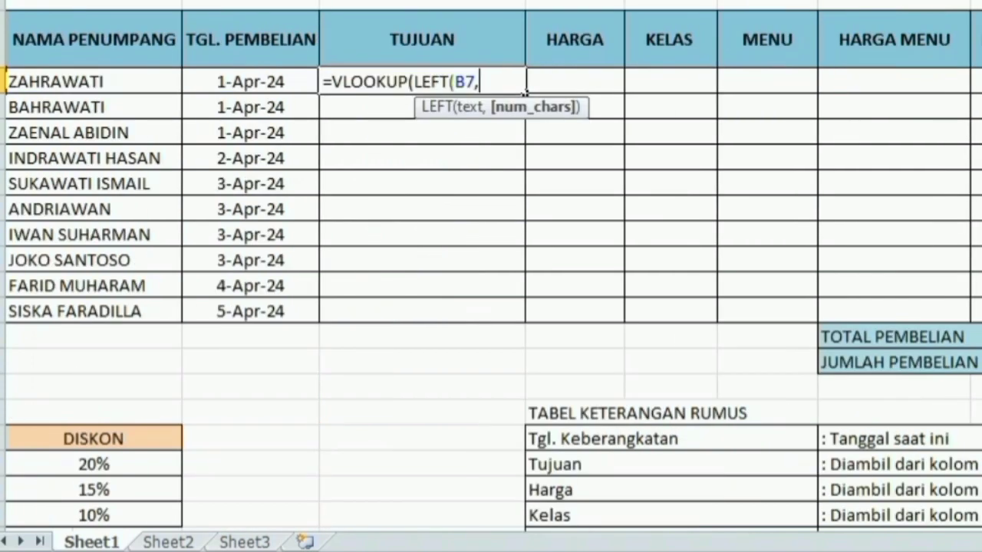
{"action": "scroll", "coordinate": [785, 312], "scroll_direction": "left", "scroll_amount": 2}
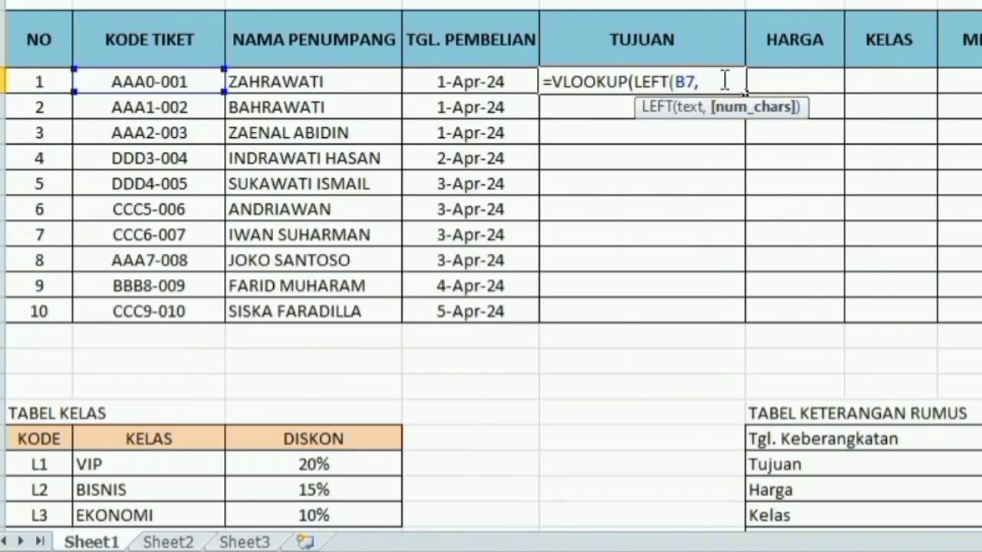
{"action": "type", "text": "3"}
{"action": "type", "text": ")"}
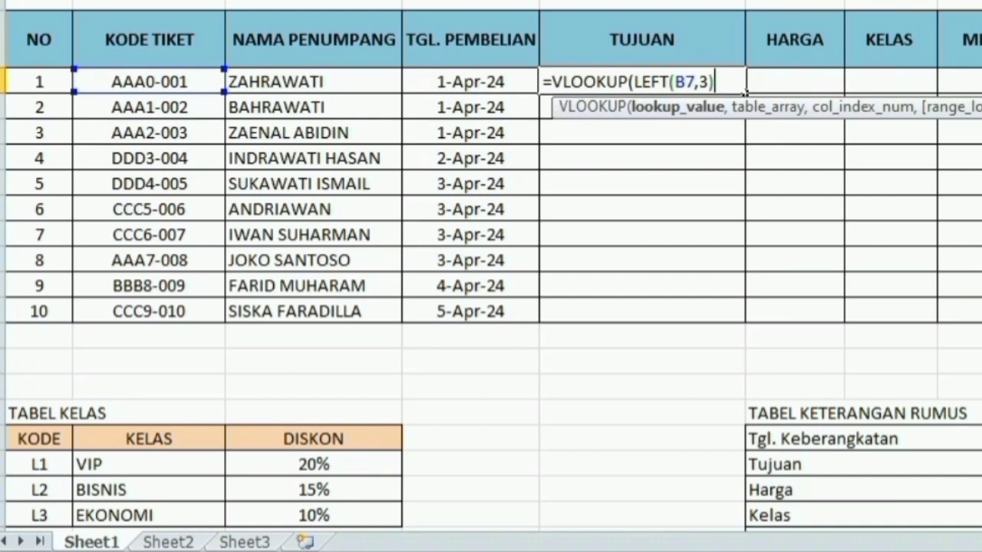
{"action": "type", "text": ","}
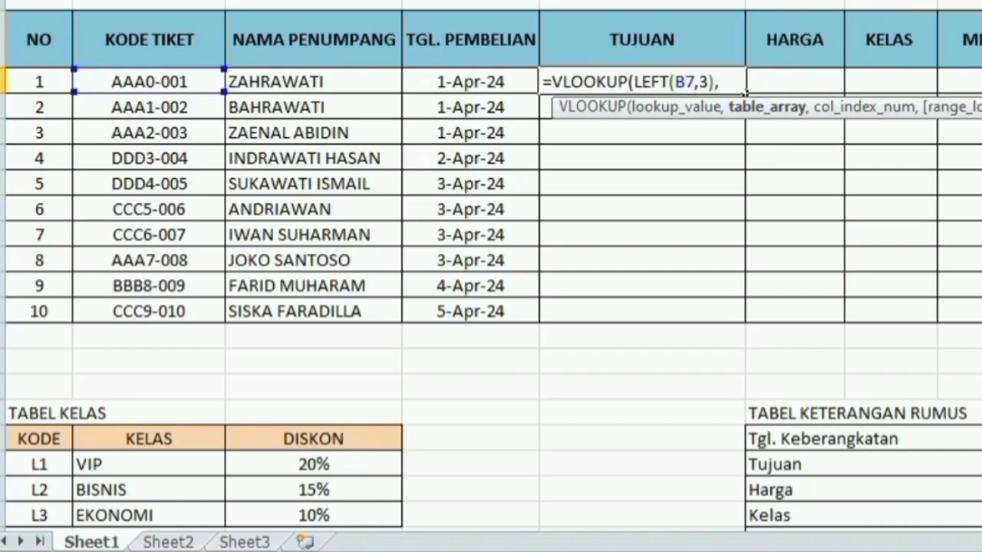
{"action": "scroll", "coordinate": [756, 211], "scroll_direction": "down", "scroll_amount": 3}
{"action": "scroll", "coordinate": [756, 211], "scroll_direction": "down", "scroll_amount": 2}
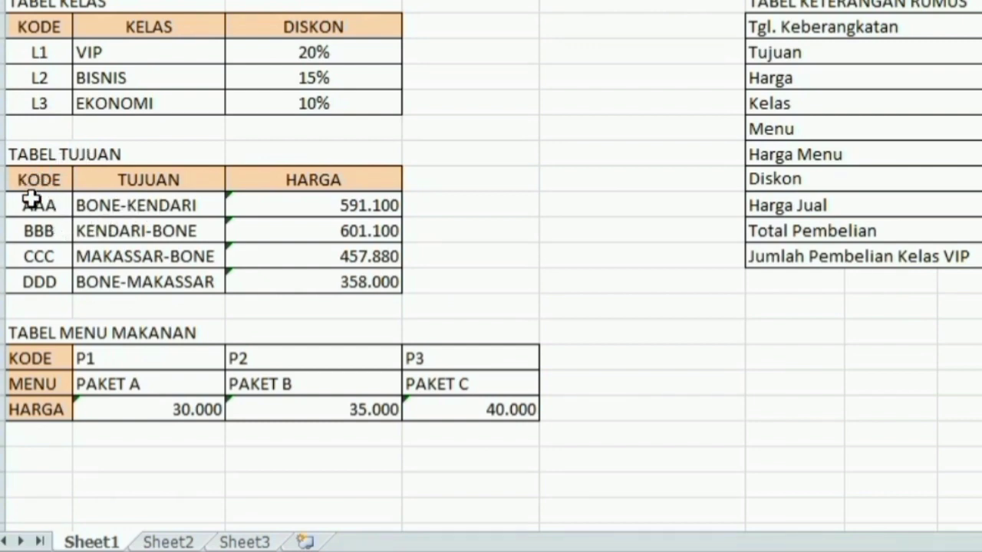
Step: Finish E7's VLOOKUP with table A28:C31, column 2 and FALSE, returning BONE-KENDARI
{"action": "left_click_drag", "start_coordinate": [31, 199], "coordinate": [349, 286]}
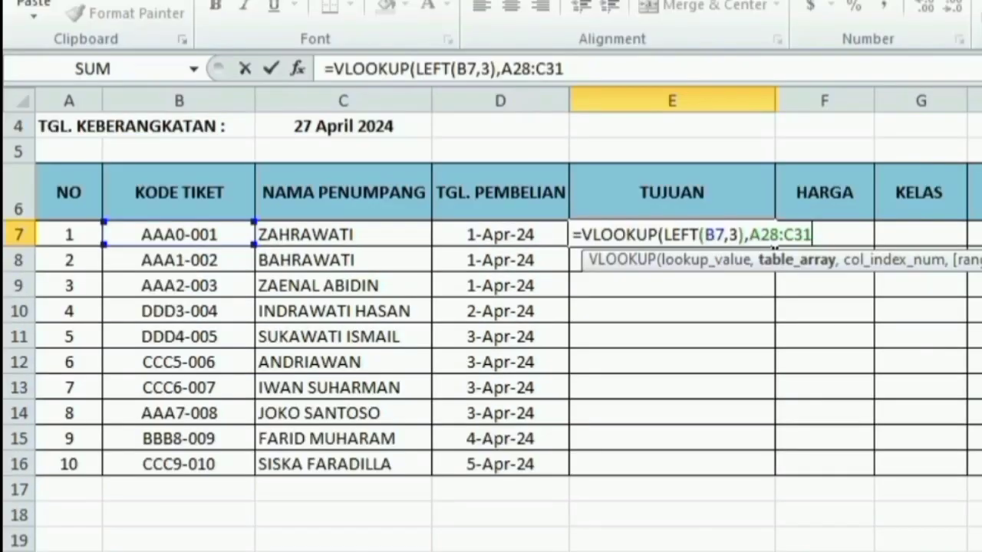
{"action": "type", "text": ","}
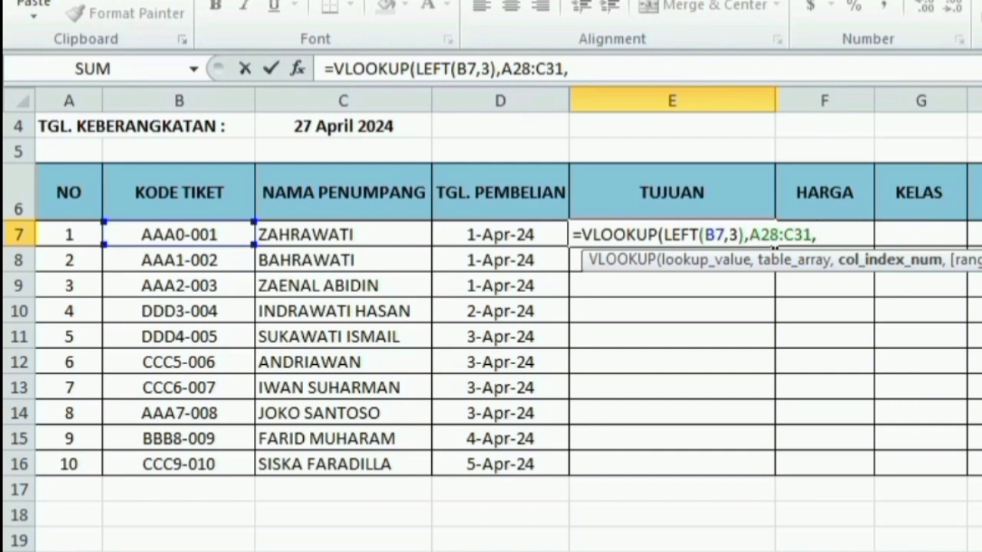
{"action": "scroll", "coordinate": [231, 541], "scroll_direction": "down", "scroll_amount": 4}
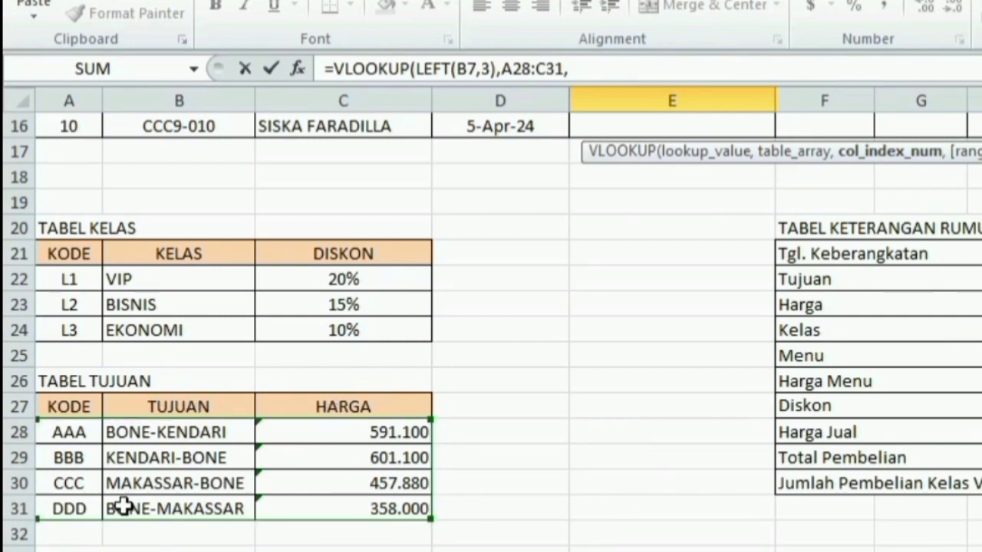
{"action": "scroll", "coordinate": [939, 508], "scroll_direction": "up", "scroll_amount": 4}
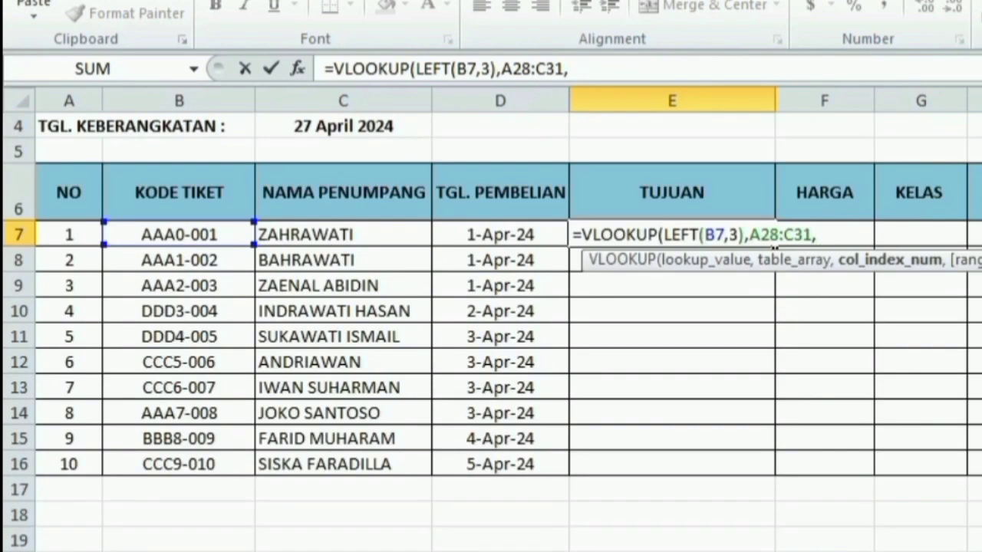
{"action": "type", "text": "2"}
{"action": "type", "text": ","}
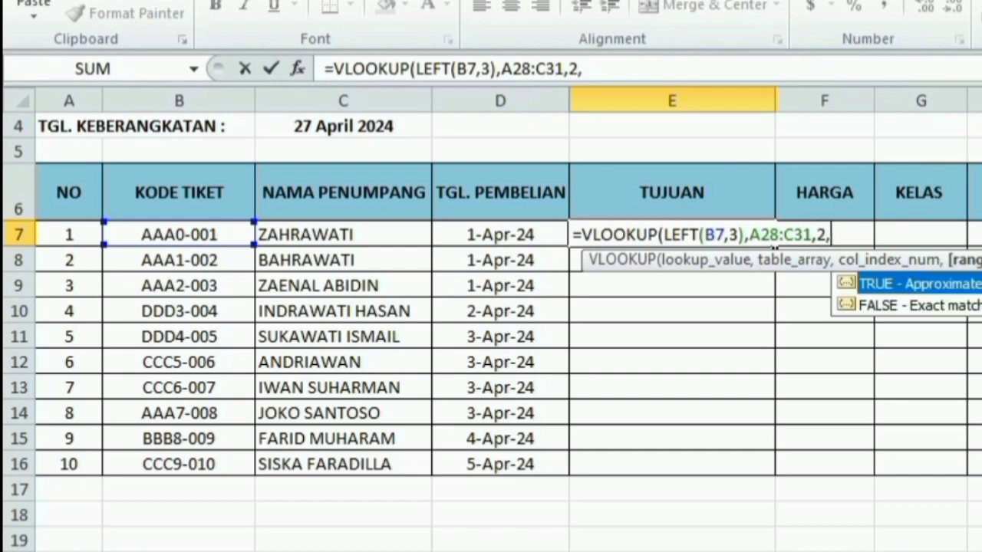
{"action": "double_click", "coordinate": [930, 307]}
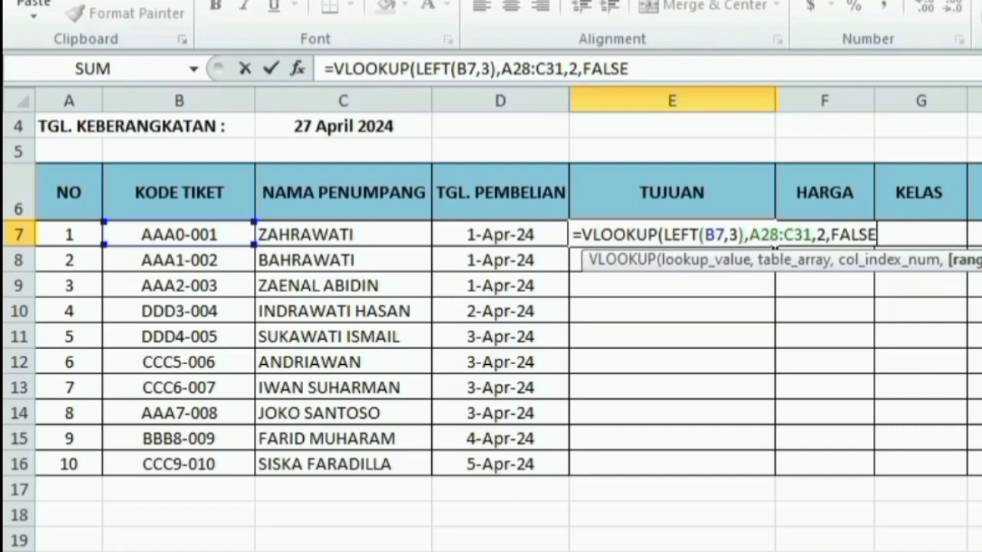
{"action": "type", "text": ")"}
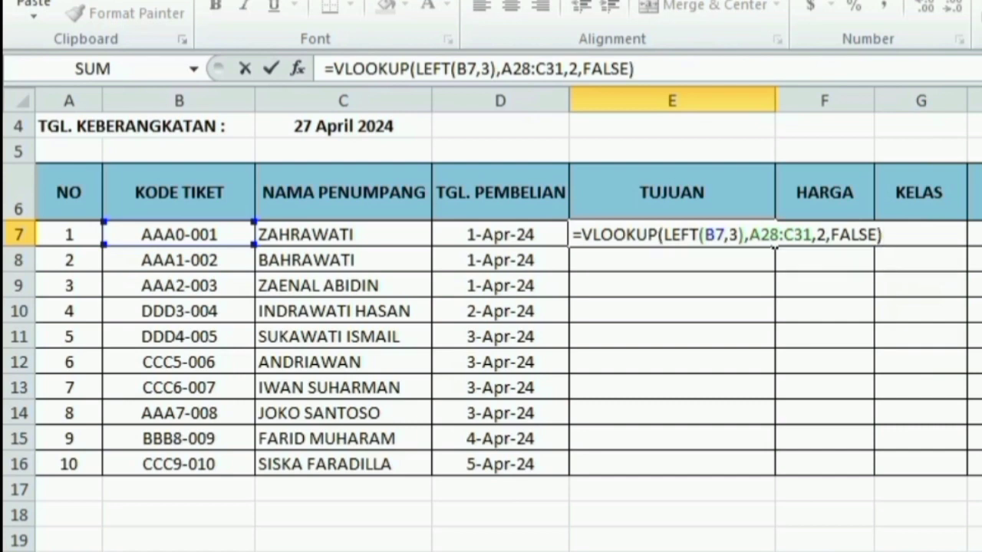
{"action": "key", "text": "Return"}
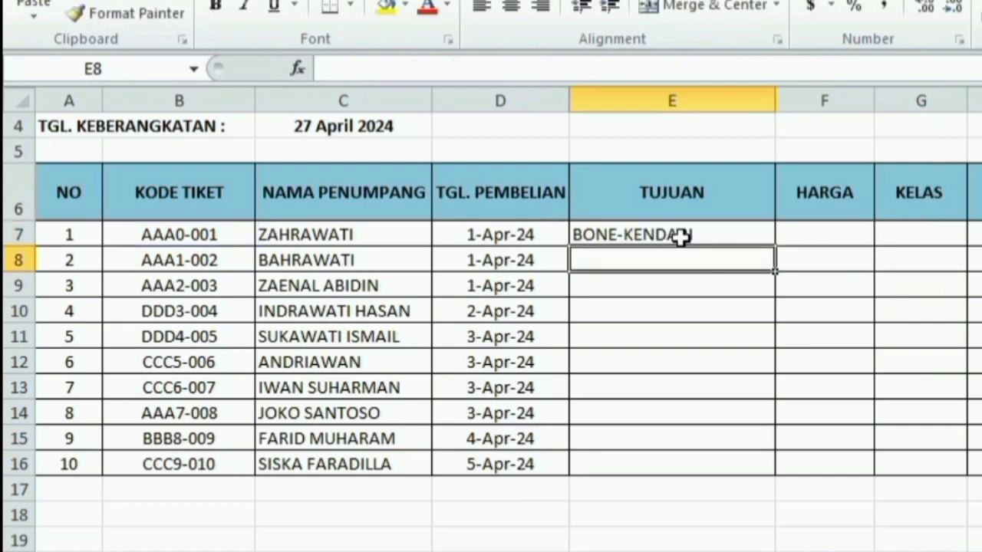
{"action": "left_click", "coordinate": [682, 235]}
Step: Fill E7's formula down to E16 and check the copy in E8
{"action": "scroll", "coordinate": [489, 394], "scroll_direction": "up", "scroll_amount": 1}
{"action": "left_click_drag", "start_coordinate": [576, 329], "coordinate": [580, 495]}
{"action": "left_click", "coordinate": [500, 338]}
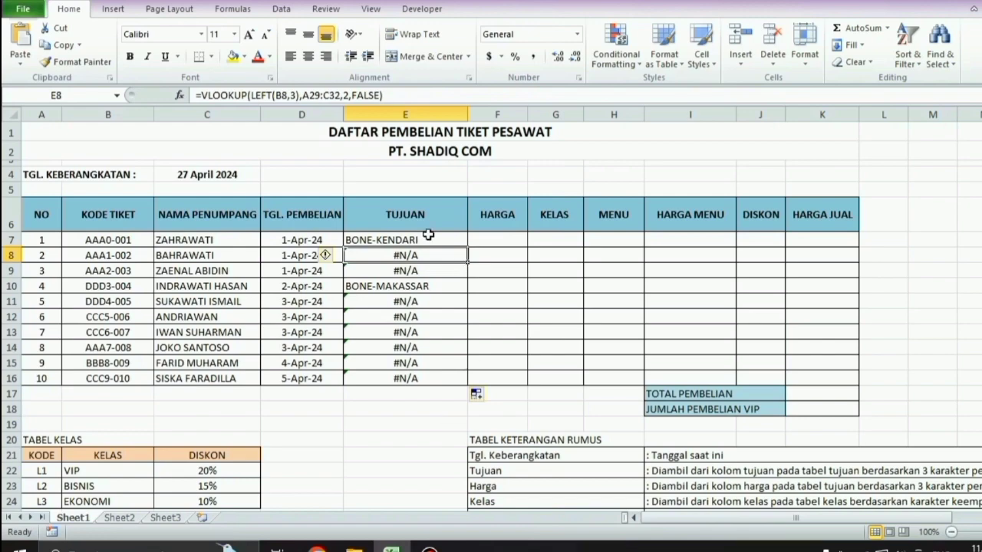
{"action": "scroll", "coordinate": [426, 237], "scroll_direction": "down", "scroll_amount": 1}
Step: Review E7's formula, whose lookup table range is A28:C31, without changing it
{"action": "left_click", "coordinate": [418, 194]}
{"action": "double_click", "coordinate": [419, 194]}
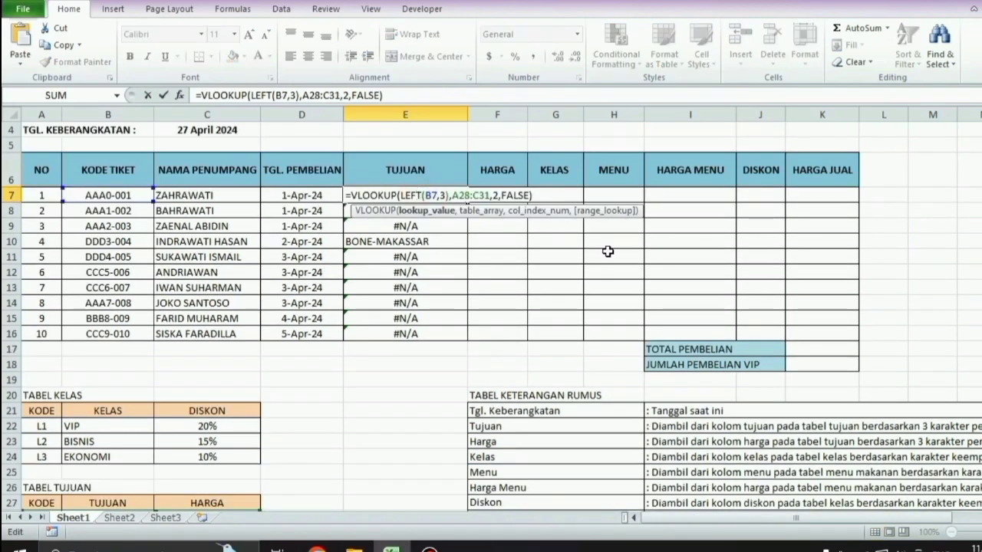
{"action": "scroll", "coordinate": [688, 309], "scroll_direction": "down", "scroll_amount": 5}
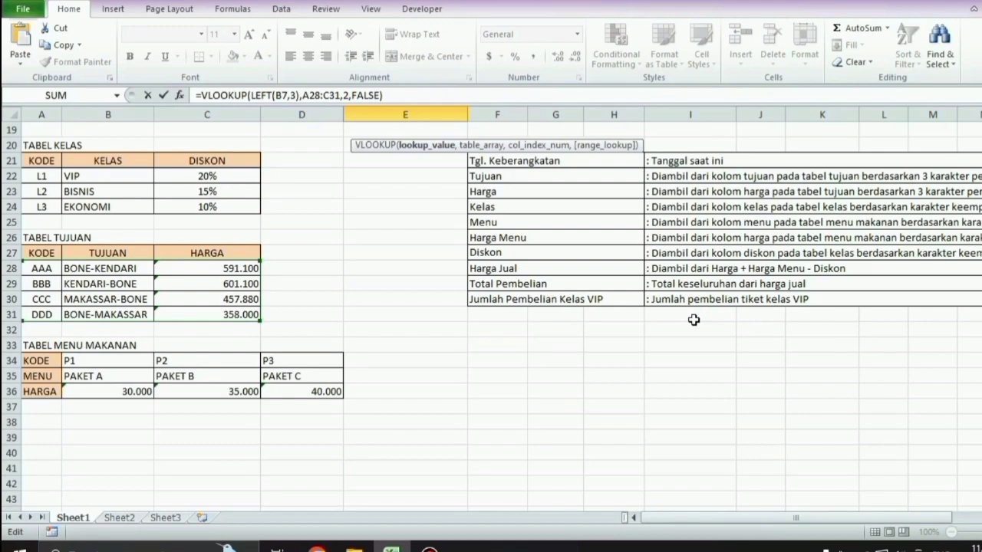
{"action": "scroll", "coordinate": [693, 320], "scroll_direction": "up", "scroll_amount": 4}
{"action": "scroll", "coordinate": [693, 320], "scroll_direction": "up", "scroll_amount": 1}
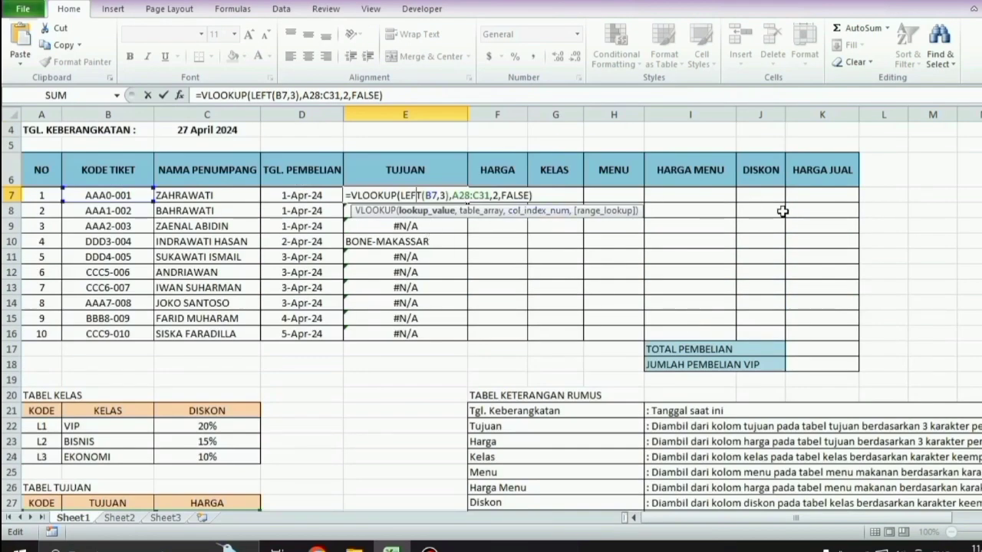
{"action": "key", "text": "Return"}
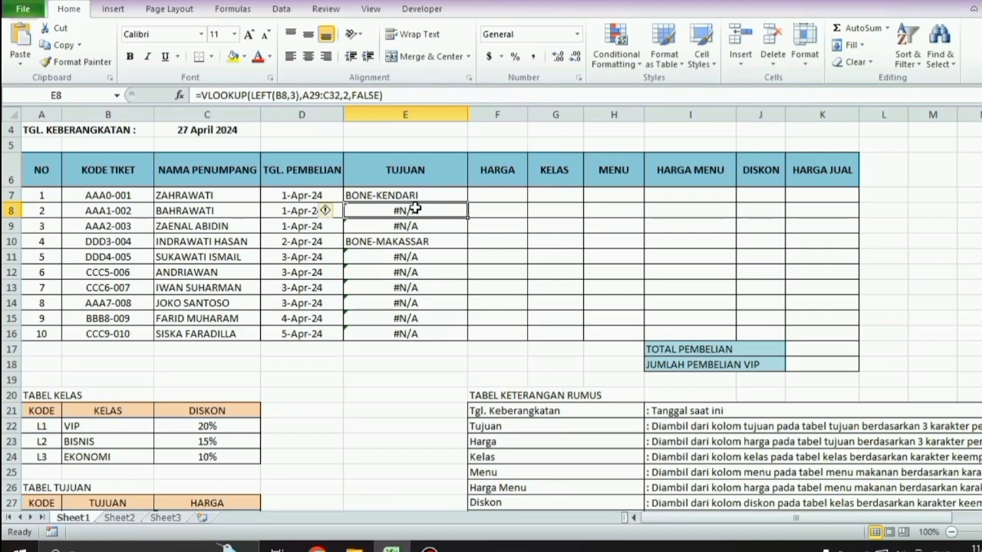
{"action": "left_click", "coordinate": [450, 193]}
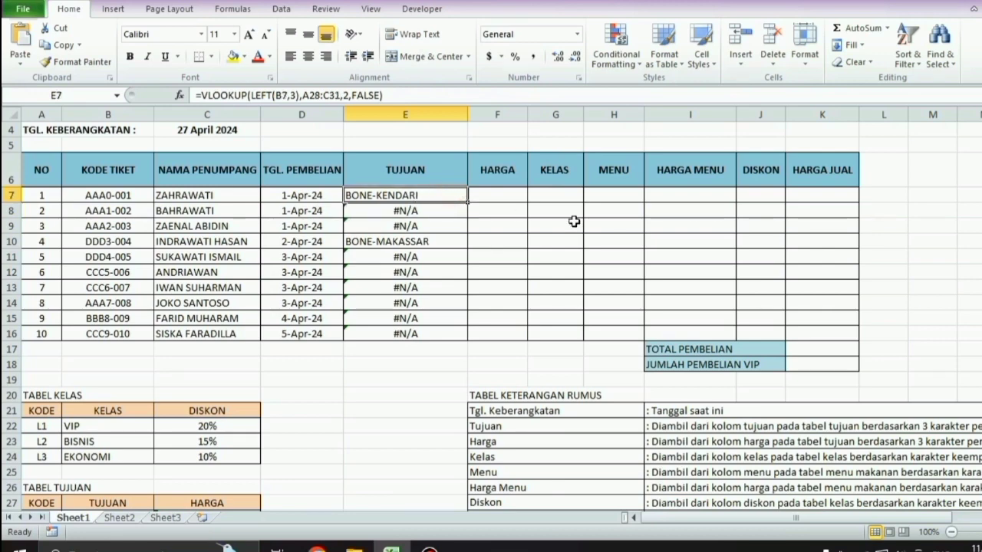
{"action": "key", "text": "F2"}
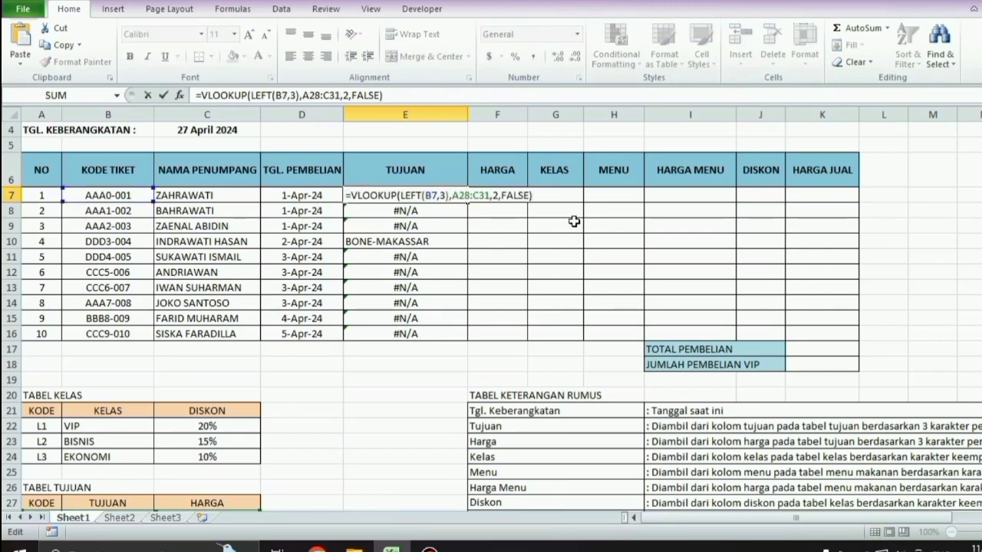
{"action": "key", "text": "Return"}
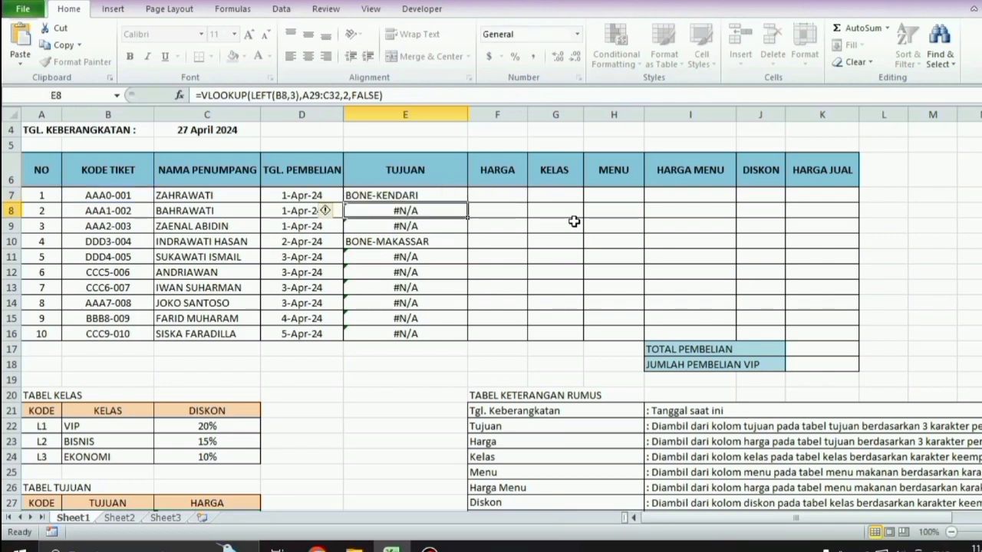
Step: Inspect E8's formula to see its table range shifted to A29:C32
{"action": "double_click", "coordinate": [401, 210]}
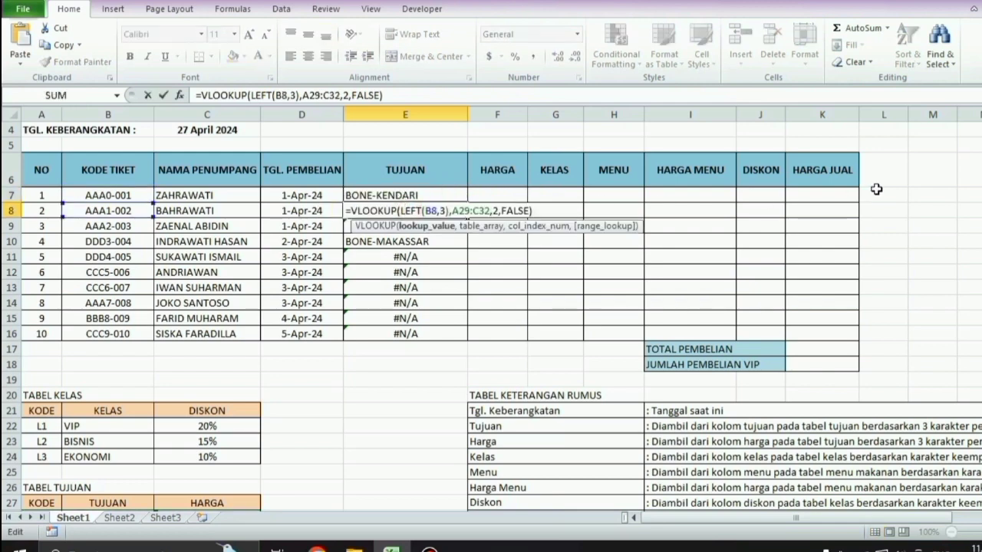
{"action": "scroll", "coordinate": [878, 188], "scroll_direction": "down", "scroll_amount": 4}
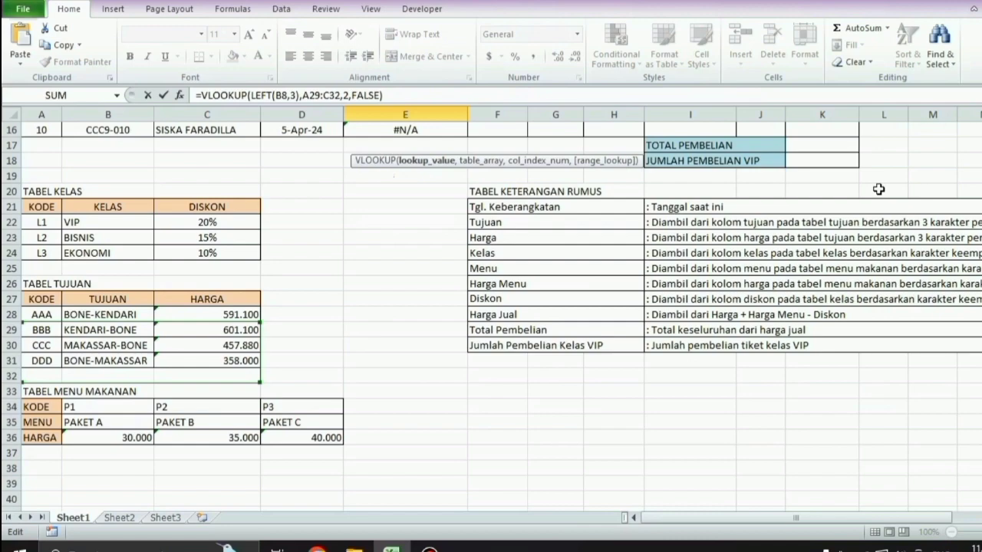
{"action": "scroll", "coordinate": [879, 189], "scroll_direction": "up", "scroll_amount": 4}
{"action": "scroll", "coordinate": [879, 189], "scroll_direction": "up", "scroll_amount": 1}
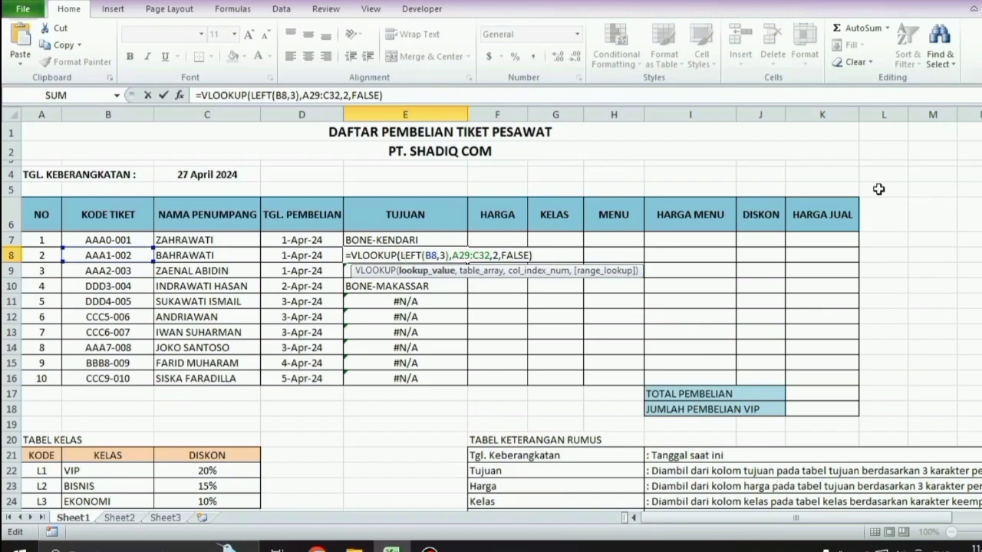
{"action": "scroll", "coordinate": [878, 189], "scroll_direction": "down", "scroll_amount": 4}
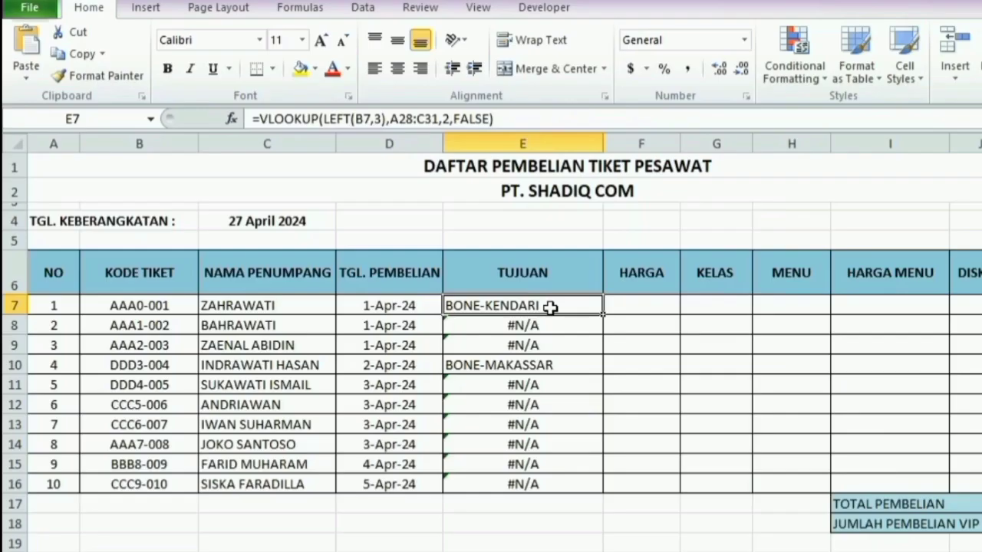
Step: Make E7's lookup table absolute as $A$28:$C$31 using F4 and confirm the formula
{"action": "double_click", "coordinate": [553, 307]}
{"action": "left_click", "coordinate": [632, 306]}
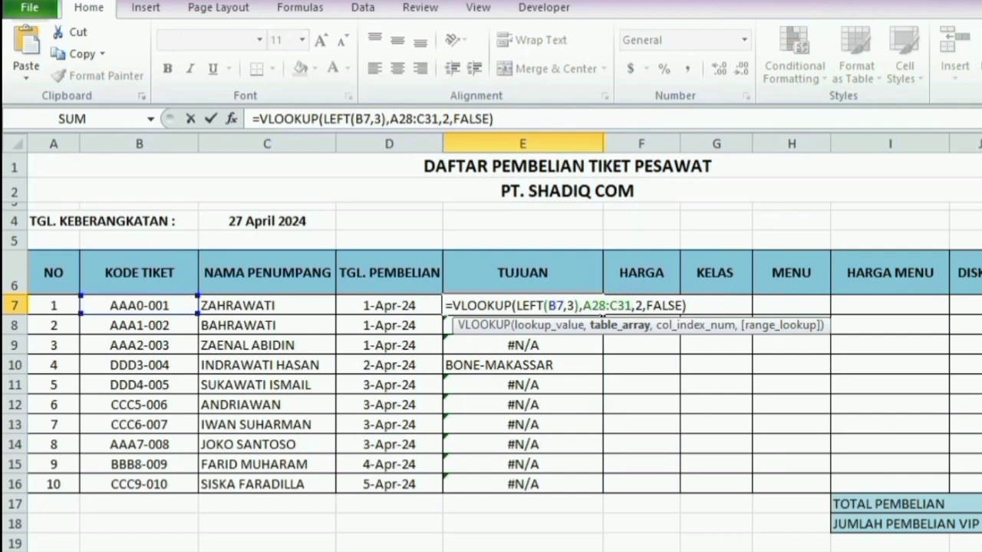
{"action": "key", "text": "F4"}
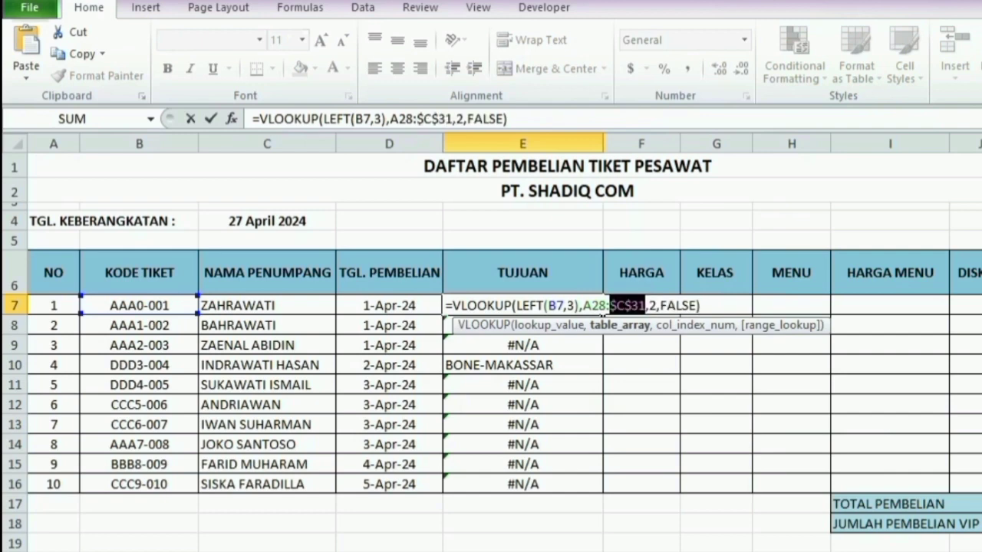
{"action": "left_click", "coordinate": [602, 305]}
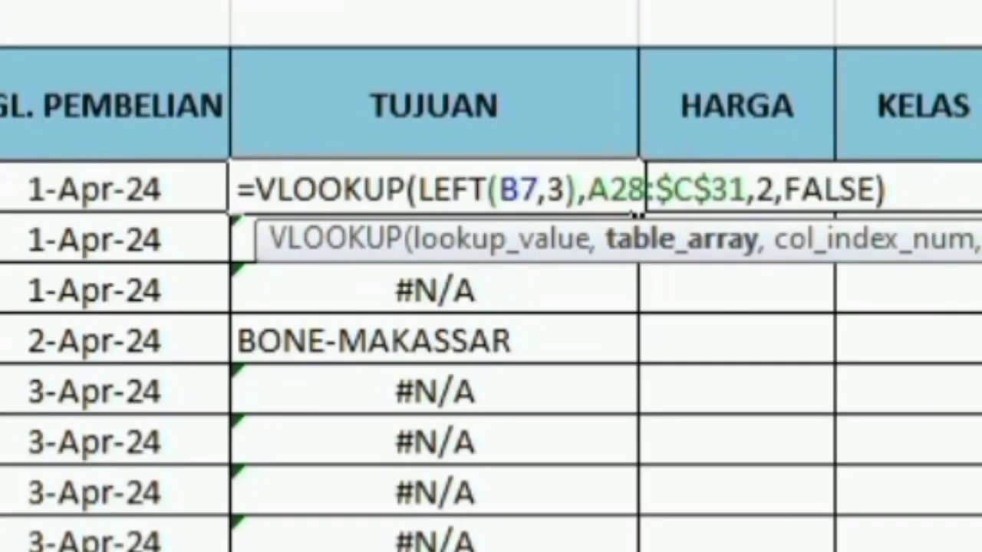
{"action": "key", "text": "F4"}
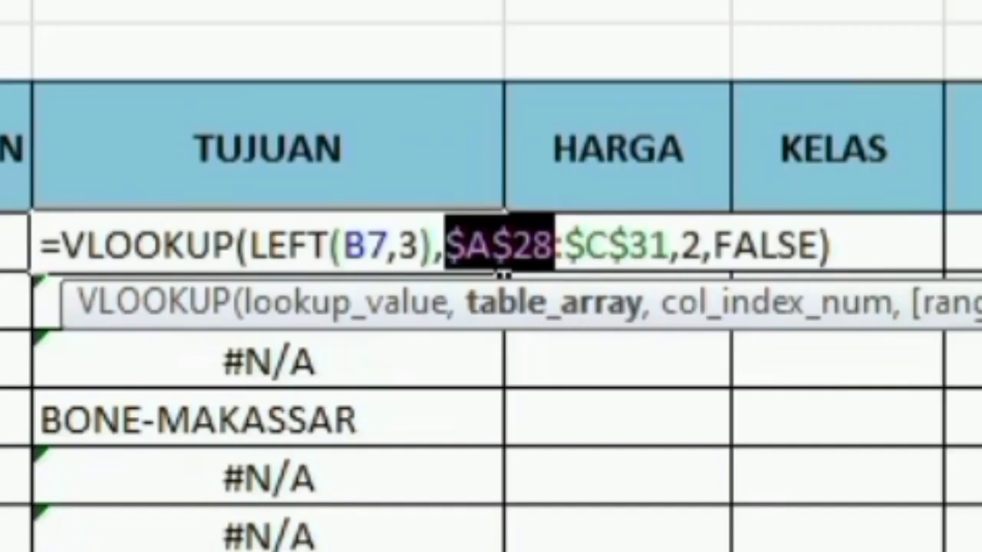
{"action": "left_click", "coordinate": [865, 226]}
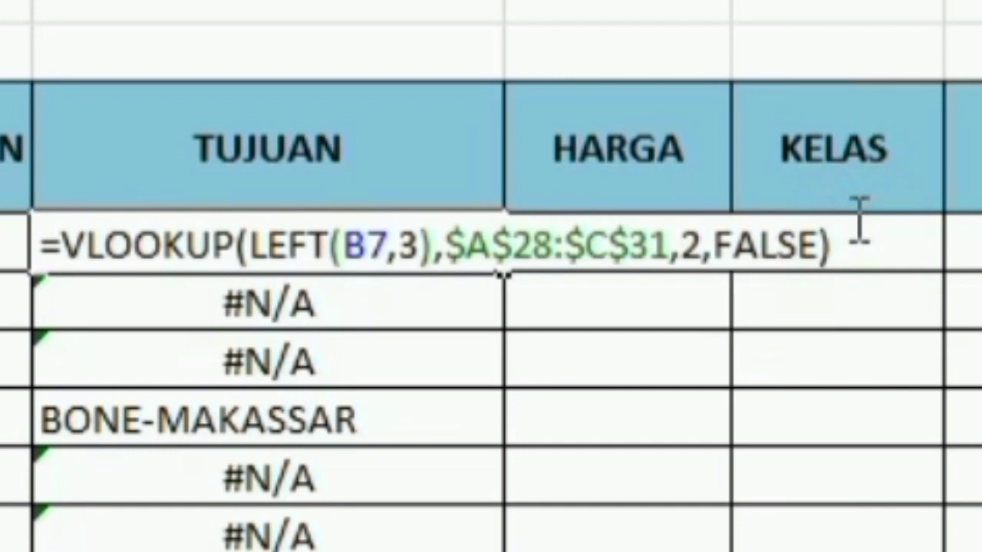
{"action": "key", "text": "Return"}
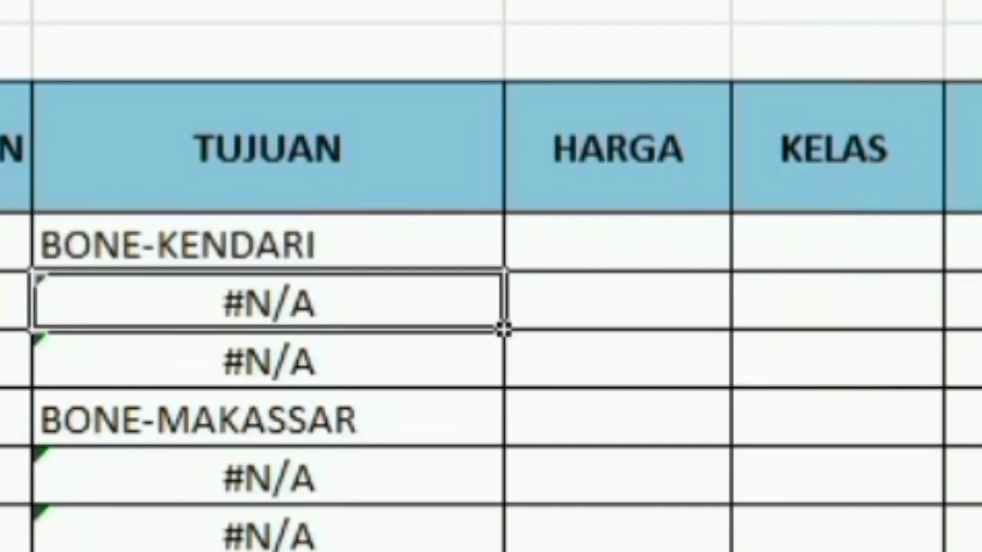
Step: Copy E7's locked formula down to E16 so all ten tickets show destinations
{"action": "left_click", "coordinate": [406, 246]}
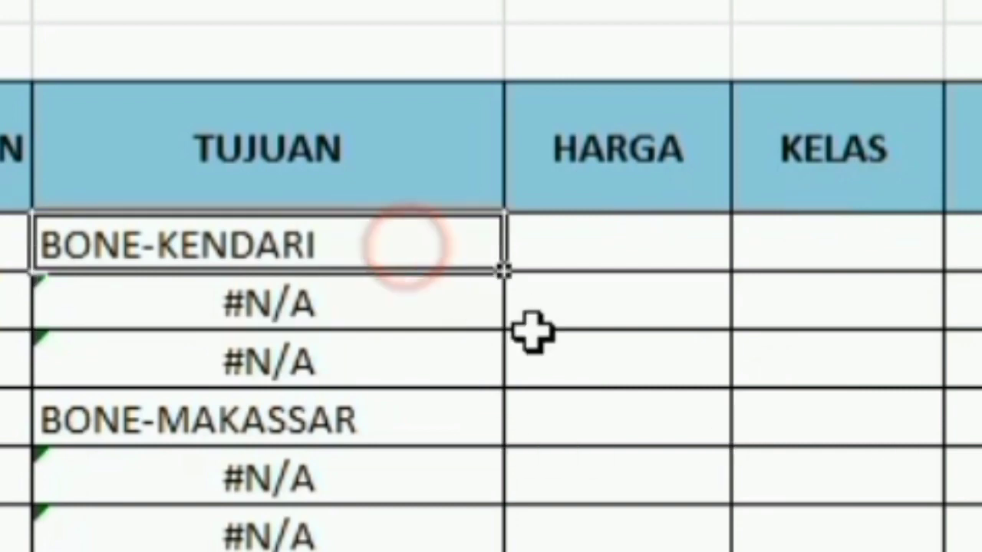
{"action": "left_click_drag", "start_coordinate": [502, 270], "coordinate": [505, 549]}
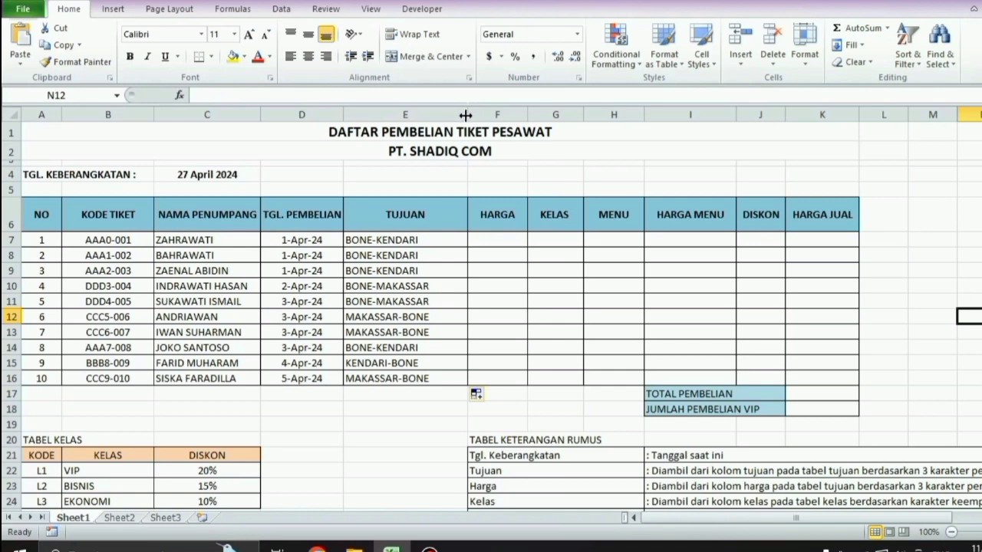
Step: Narrow column E (Tujuan) to about 19.86 wide, then click an empty cell
{"action": "left_click_drag", "start_coordinate": [466, 115], "coordinate": [455, 116]}
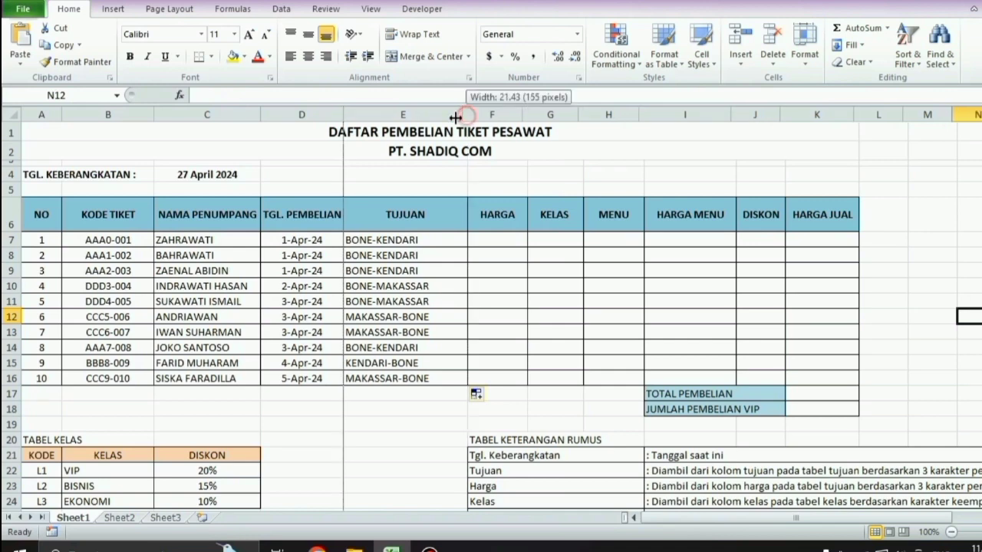
{"action": "left_click_drag", "start_coordinate": [456, 116], "coordinate": [442, 124]}
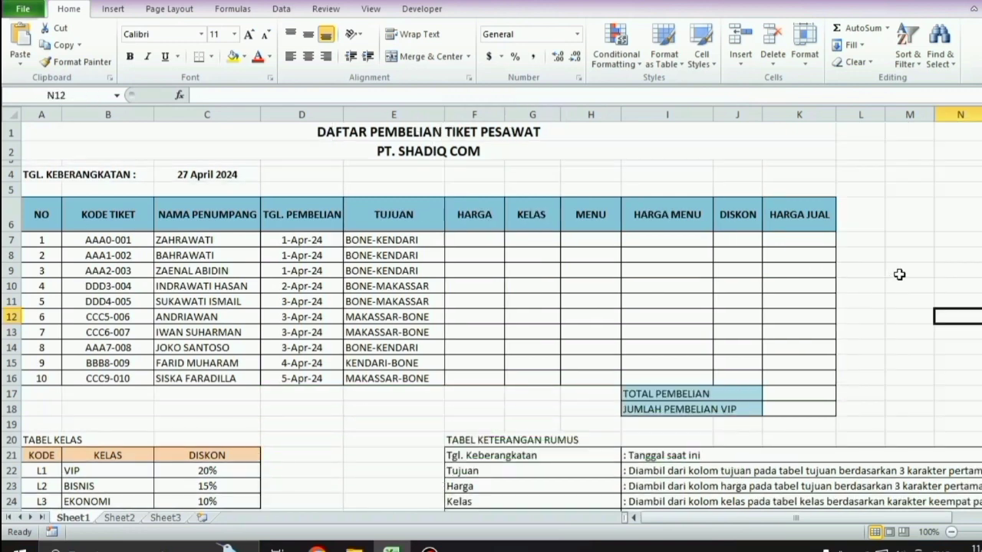
{"action": "left_click", "coordinate": [911, 253]}
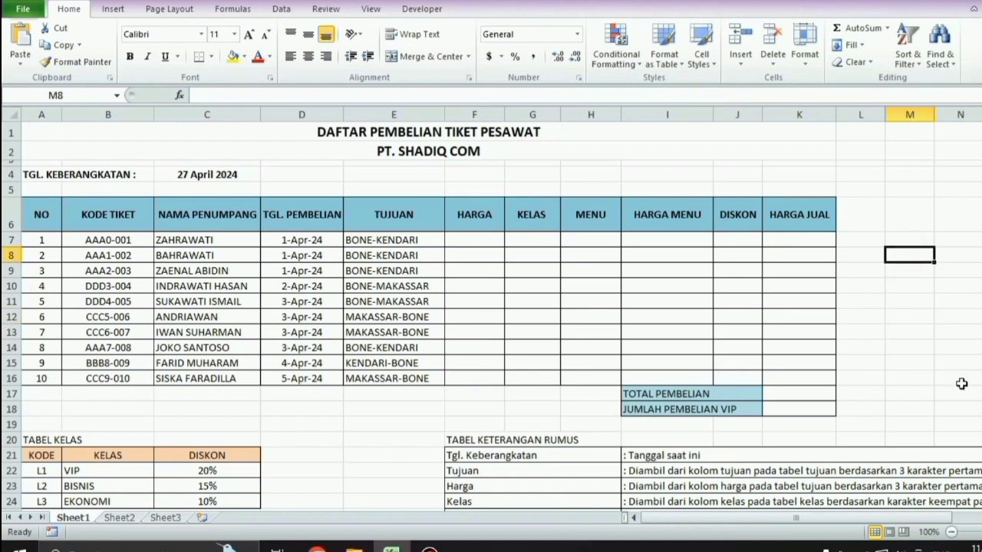
{"action": "left_click", "coordinate": [964, 384]}
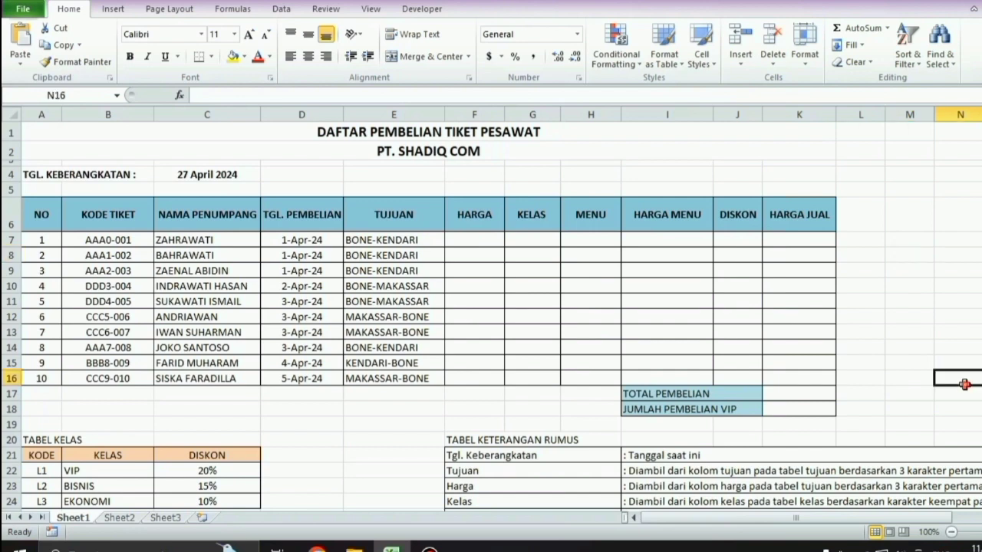